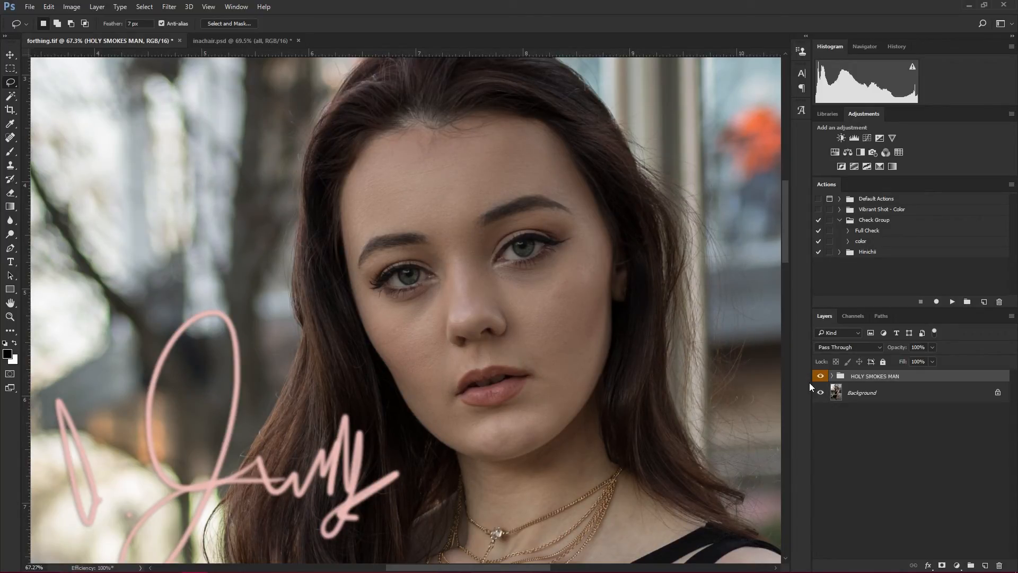
- Hide the HOLY SMOKES MAN group and delete it from the document
left_click(820, 375)
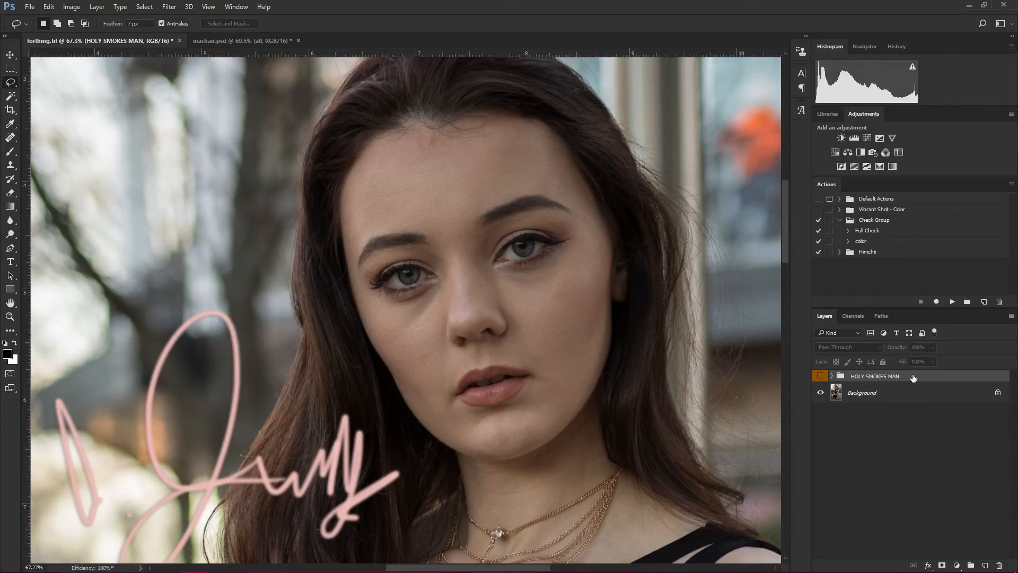
key("Delete")
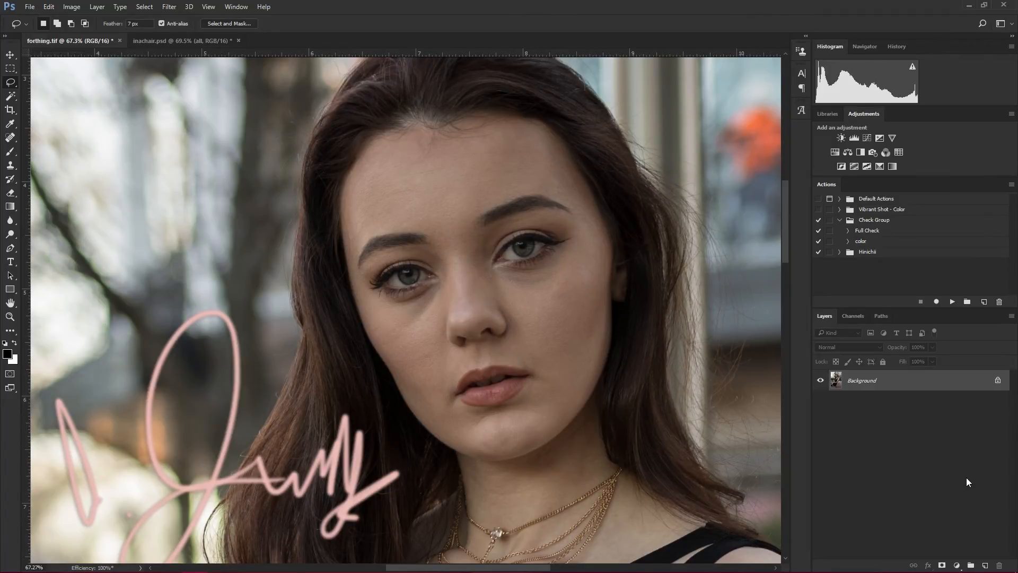
- Duplicate the Background layer twice and put both copies into one visible group
key("ctrl+j")
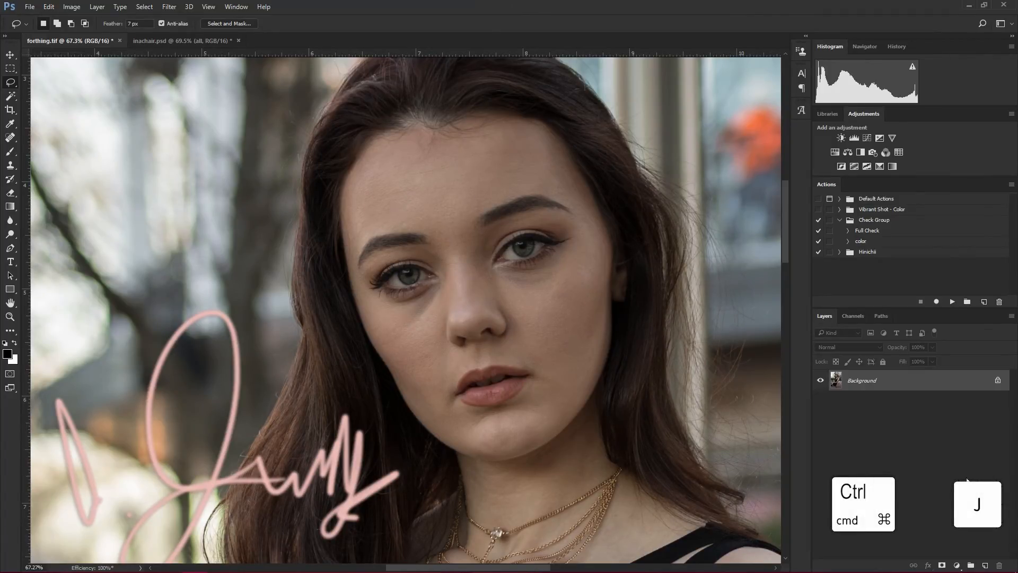
key("ctrl+j")
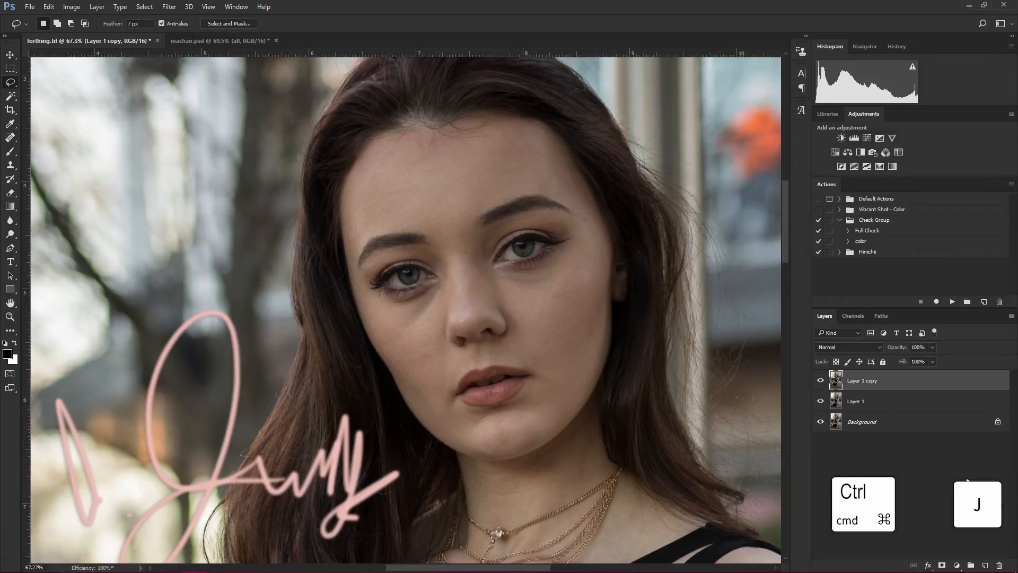
left_click(910, 407, "shift")
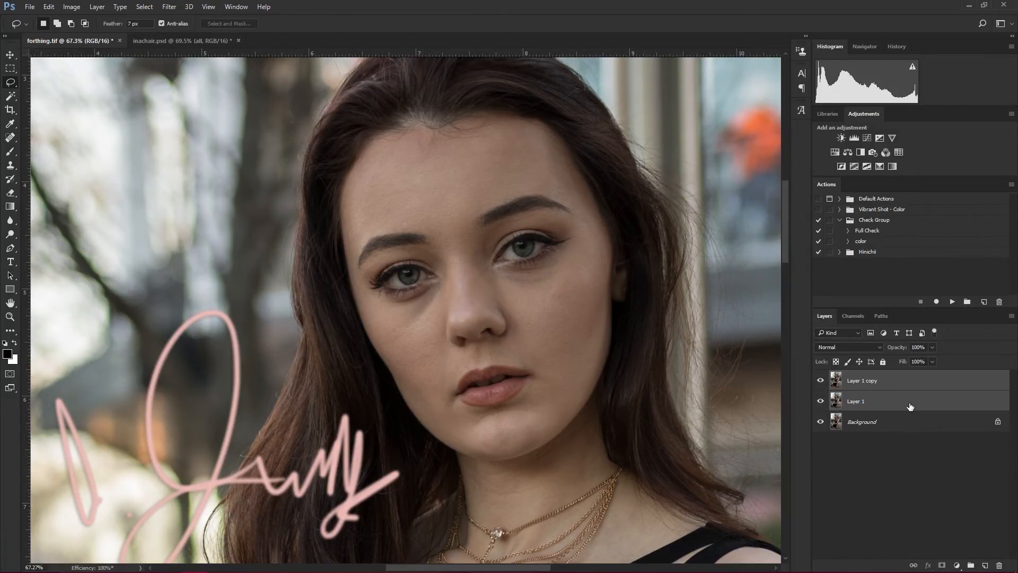
key("ctrl+g")
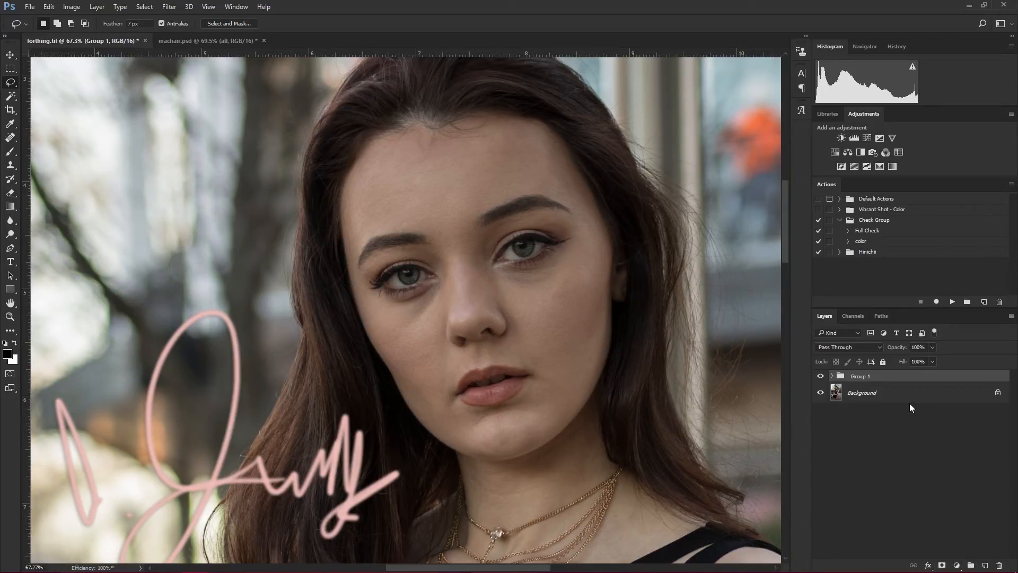
left_click(820, 376)
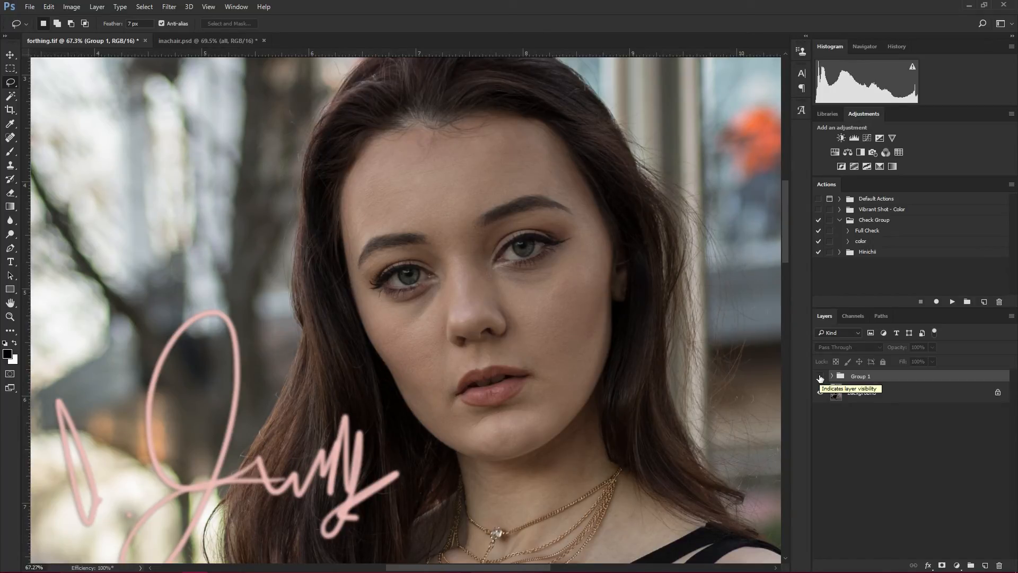
left_click(820, 376)
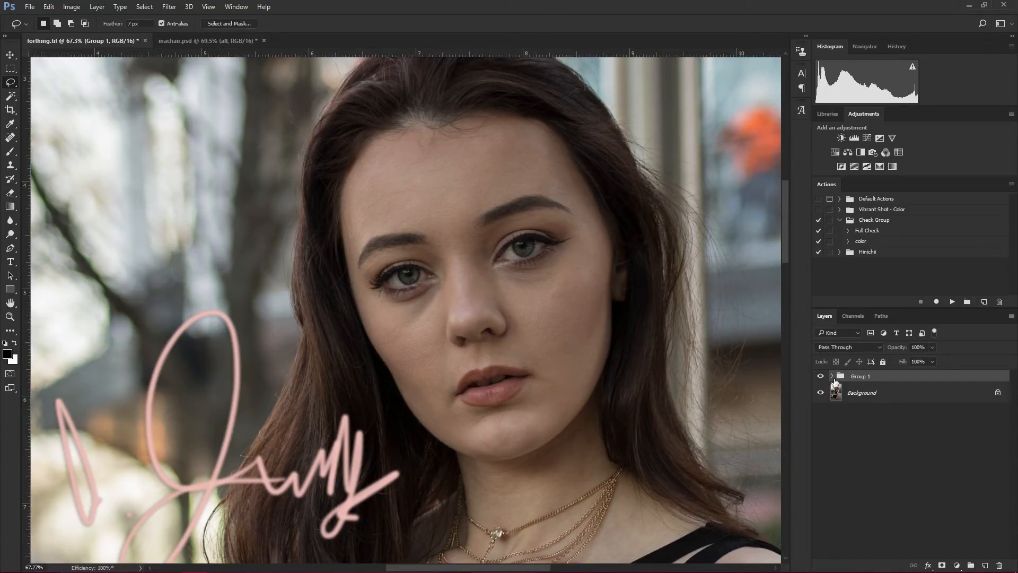
- Expand the group and rename its lower copy "low layer" and its upper copy "higher layer"
left_click(832, 377)
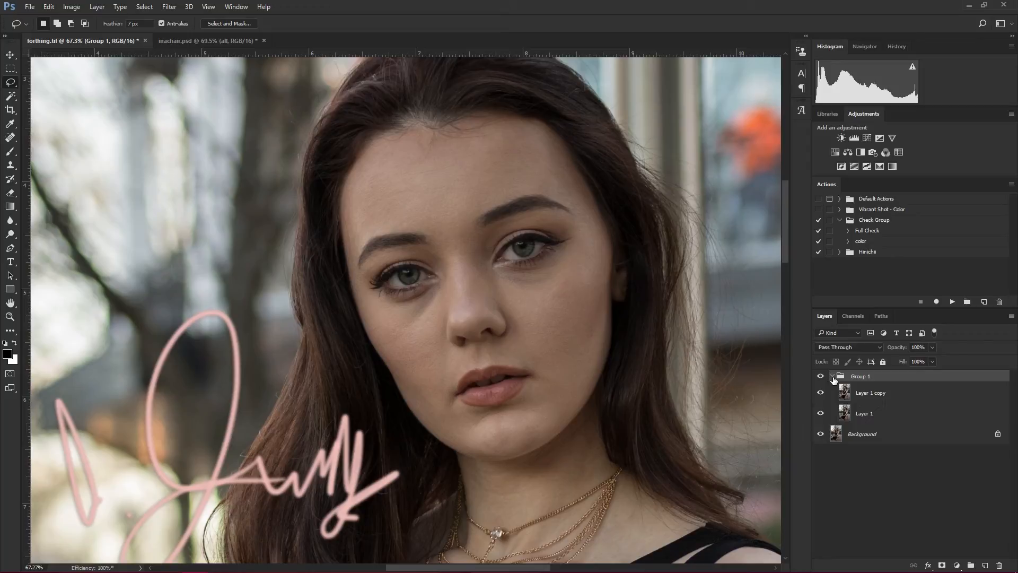
double_click(864, 414)
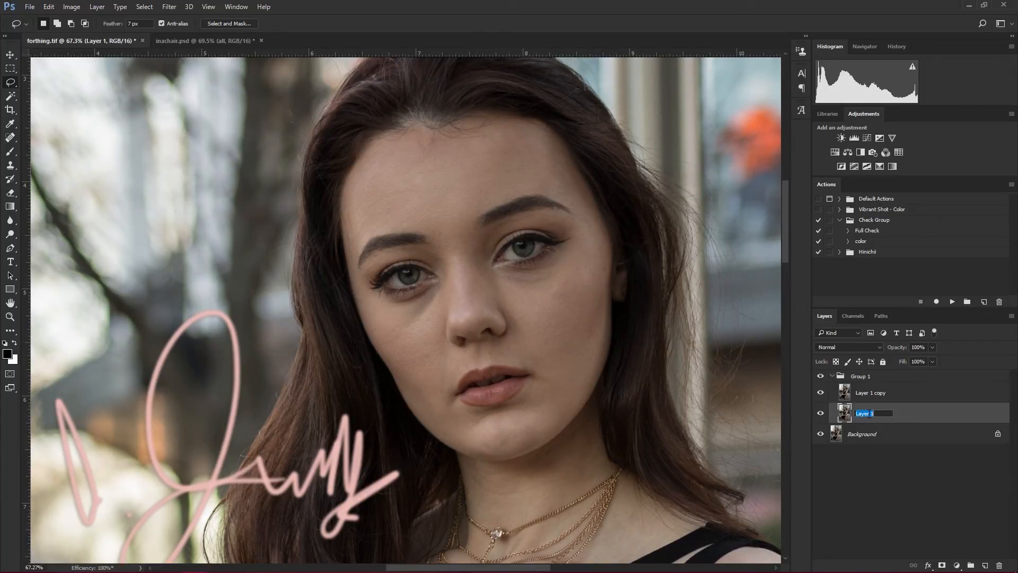
type("low layer")
key("Return")
double_click(874, 393)
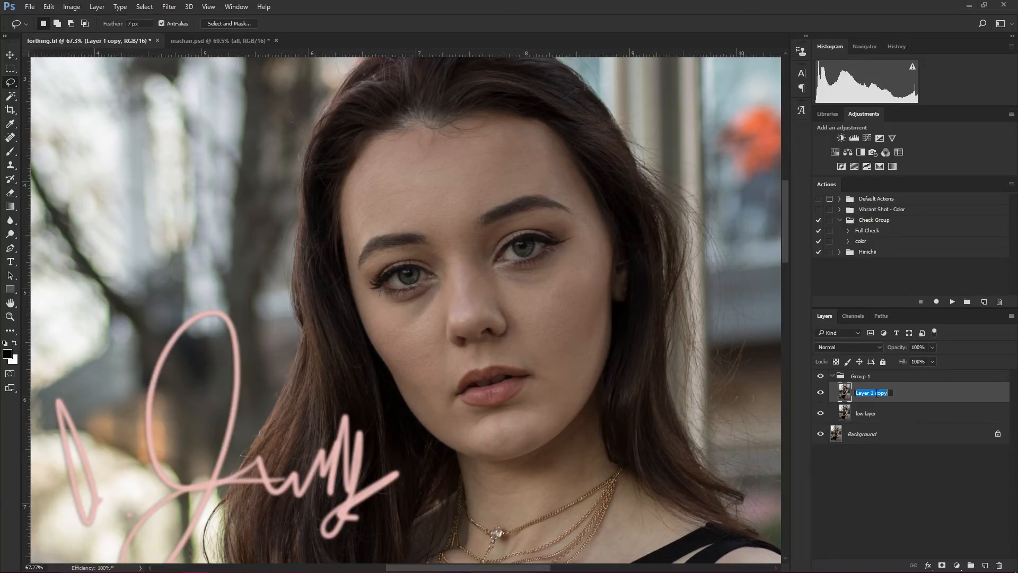
type("higher layer")
key("Return")
- Rename the group containing the two layer copies as FS
double_click(865, 376)
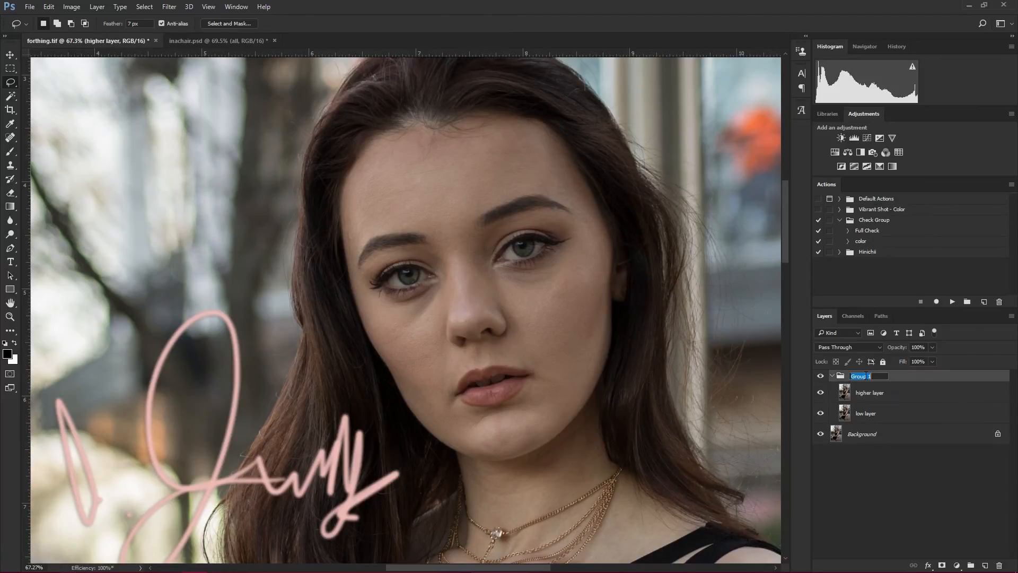
type("FS")
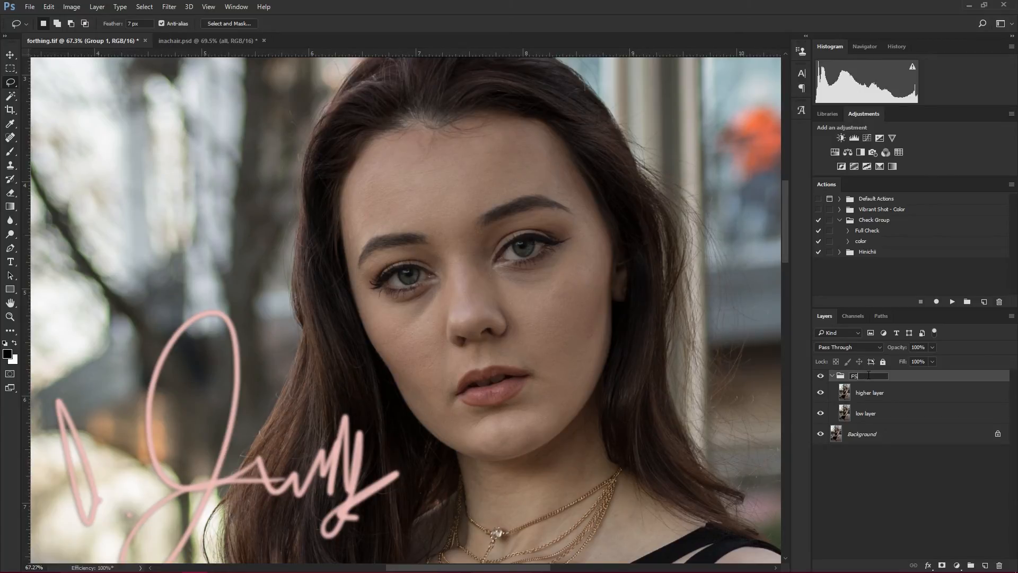
key("Return")
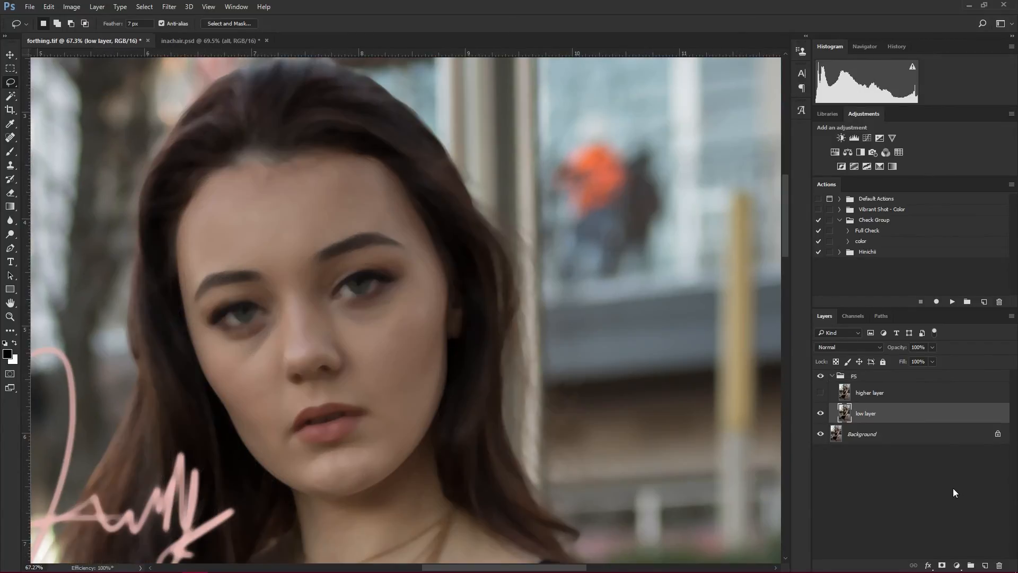
- Make the higher layer visible again and open Apply Image for it
left_click(820, 392)
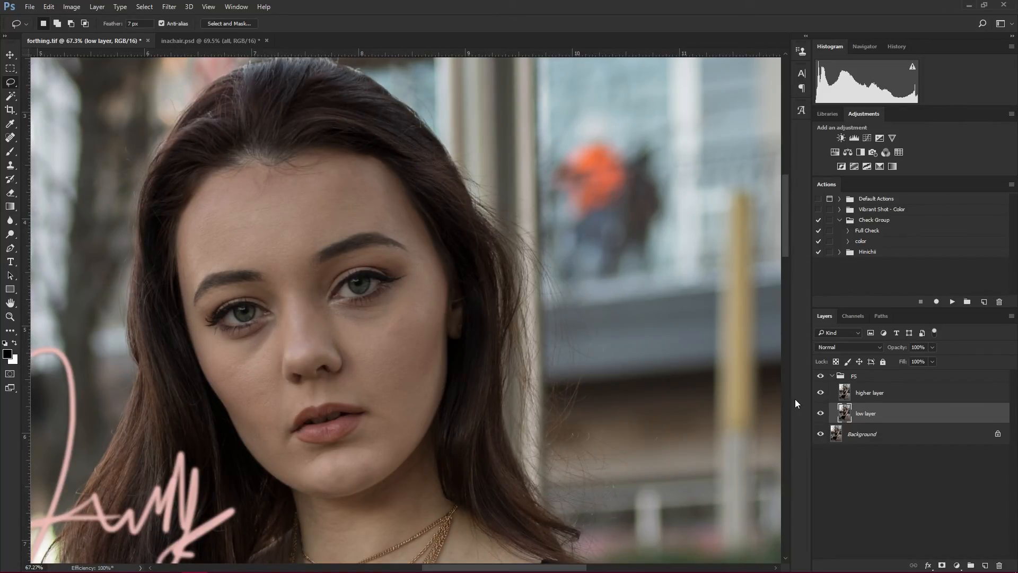
left_click(895, 401)
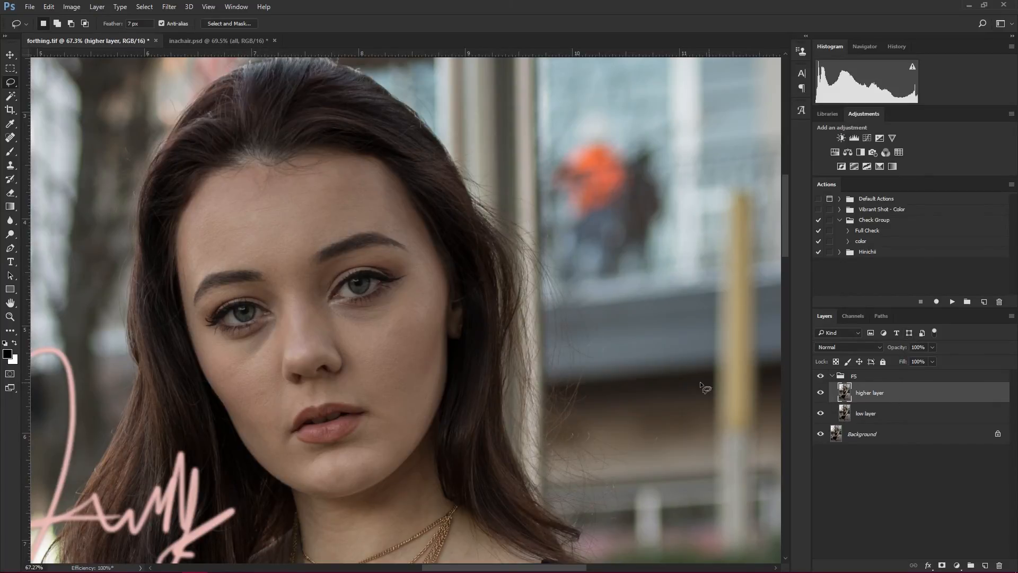
left_click(72, 8)
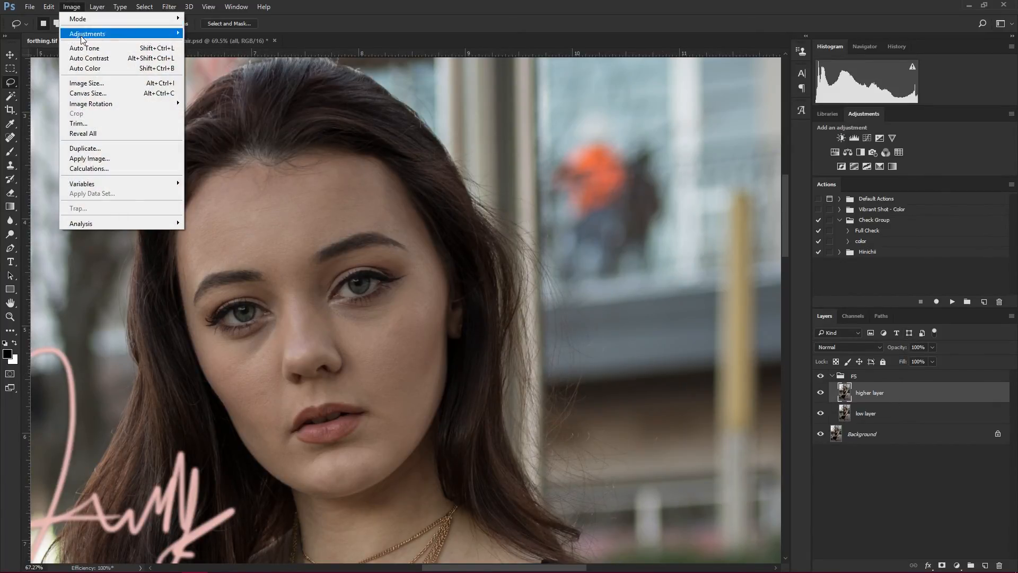
left_click(112, 158)
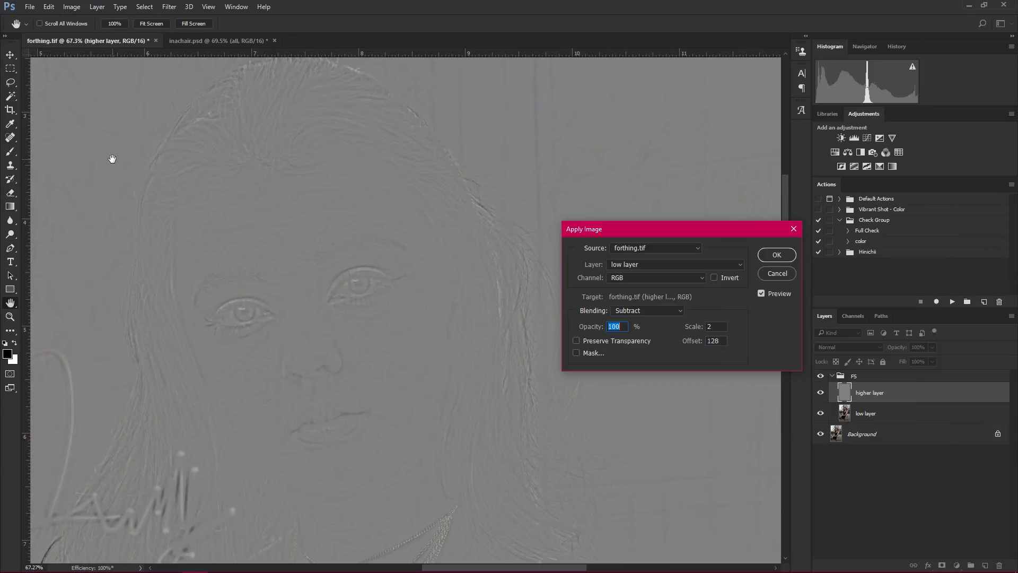
- Try Apply Image on the higher layer with Merged as the source layer and Multiply blending
left_click(671, 268)
left_click(648, 274)
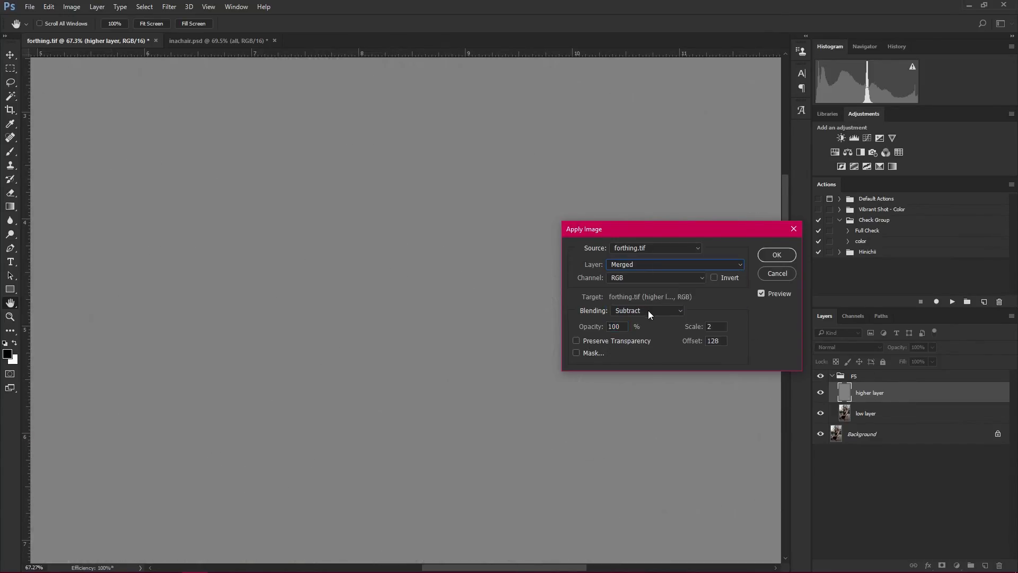
left_click(647, 310)
left_click(633, 342)
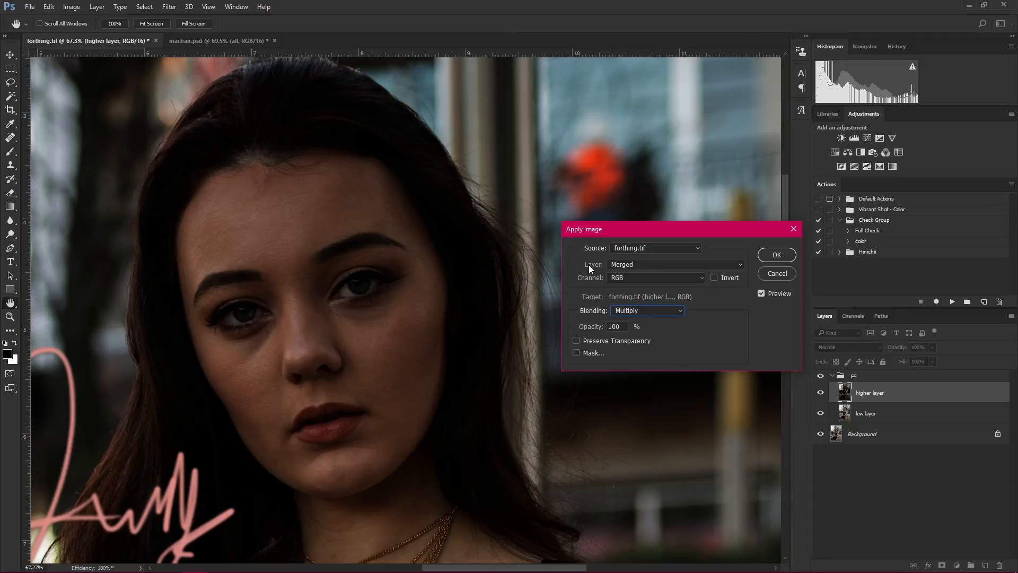
- Apply the low layer's RGB channel to the higher layer with Subtract blending, scale 2 and offset 128, comparing the preview before confirming
left_click(622, 264)
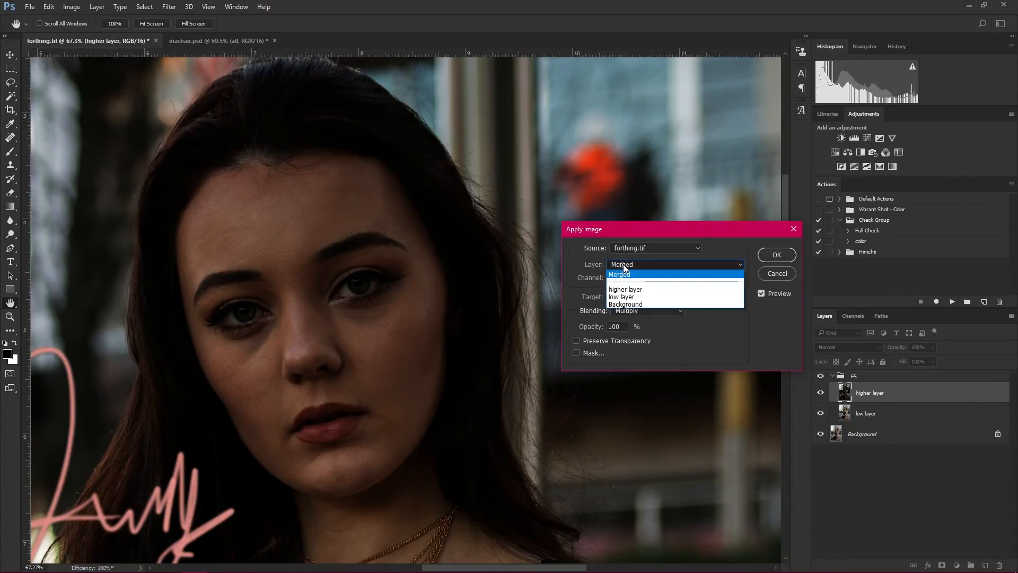
left_click(628, 298)
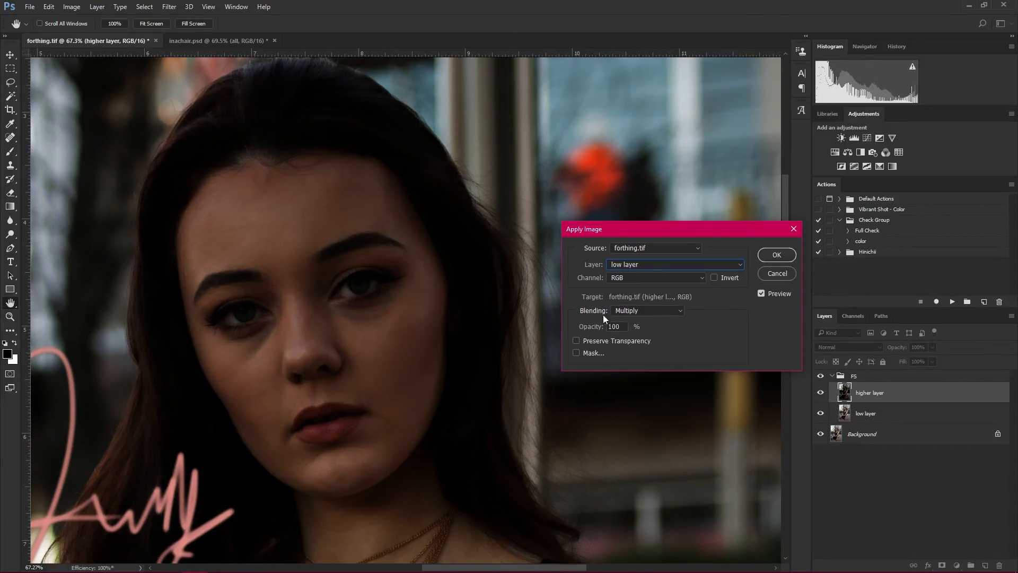
left_click(650, 308)
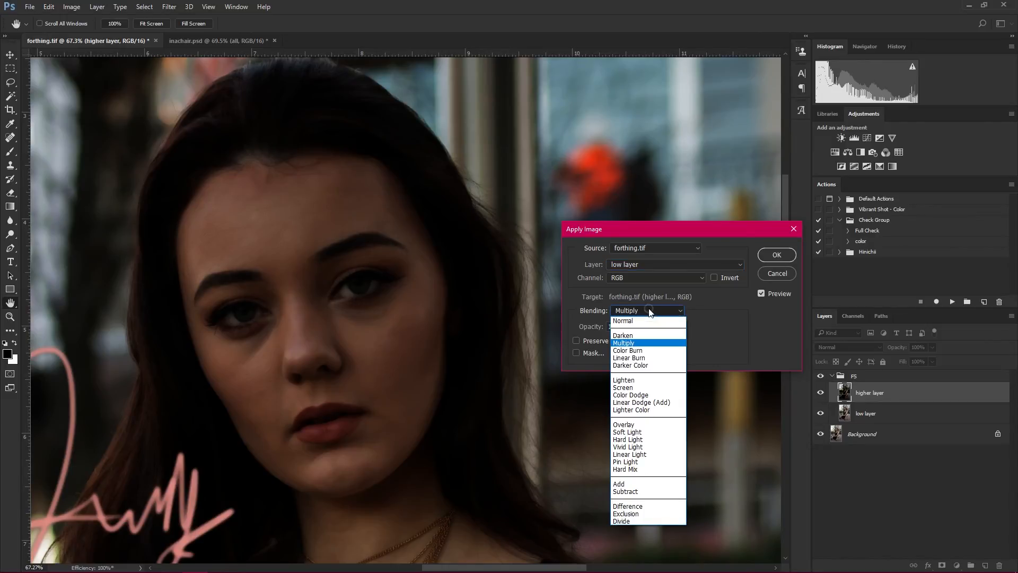
left_click(658, 492)
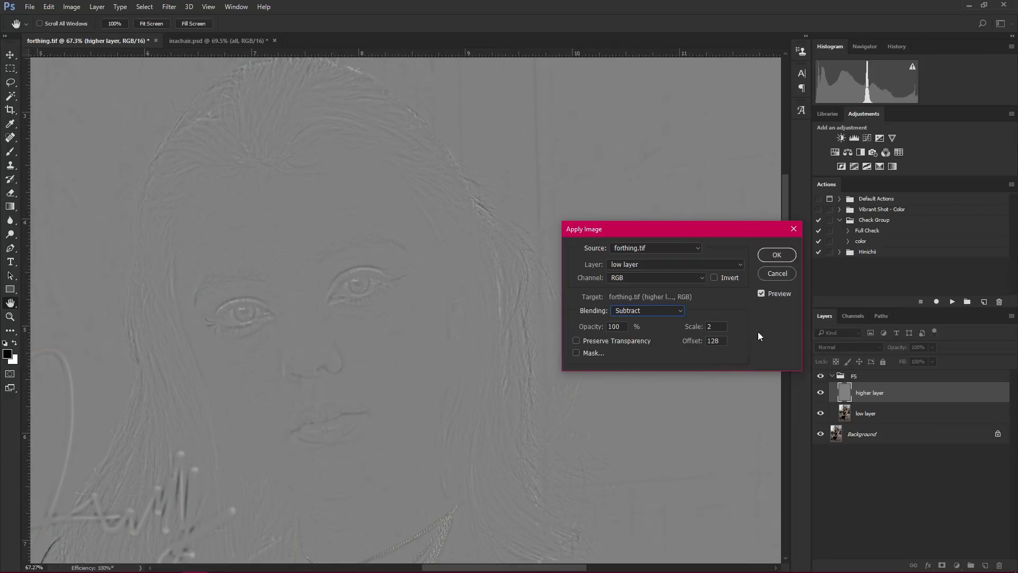
left_click(761, 294)
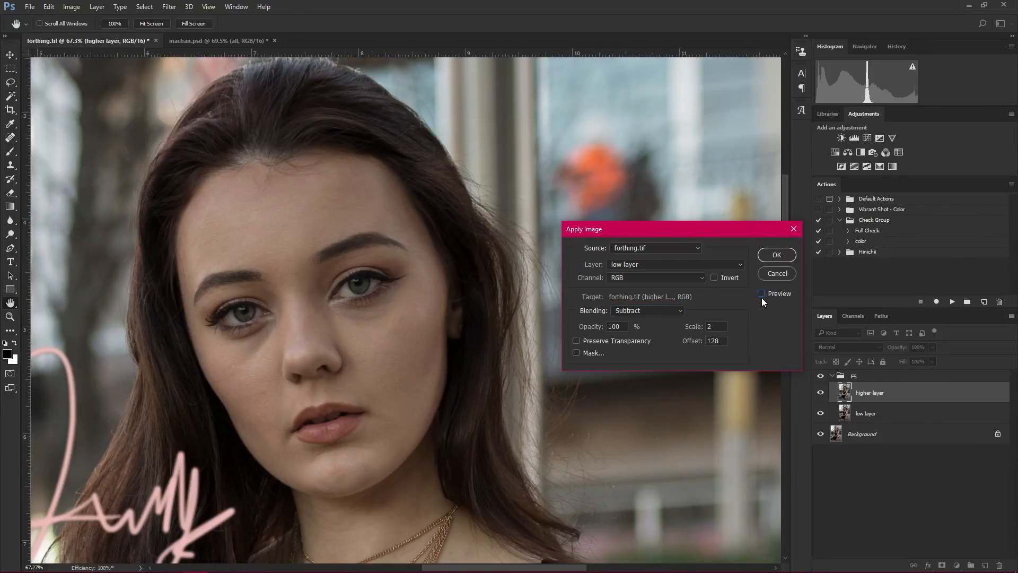
left_click(761, 295)
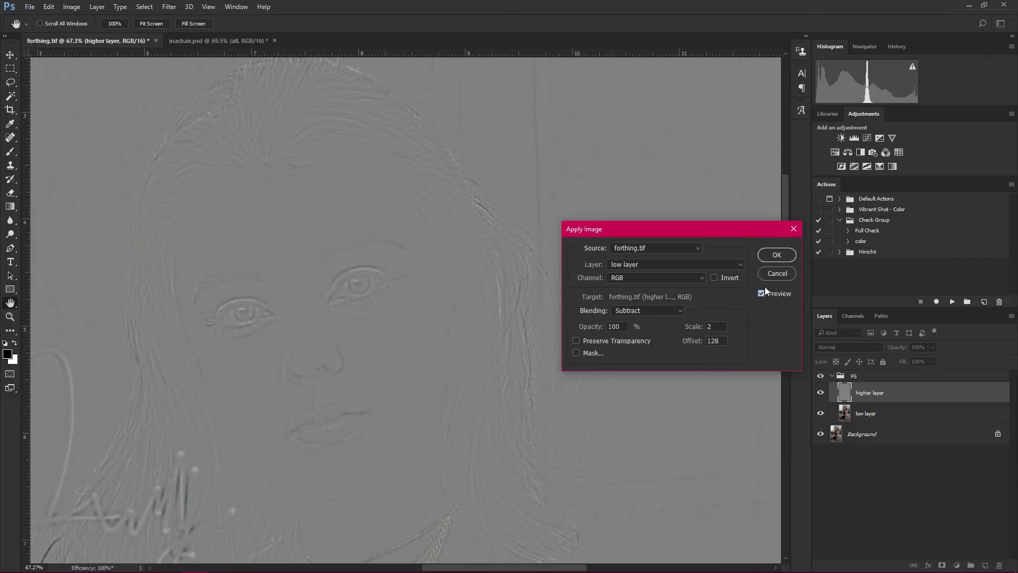
left_click(773, 259)
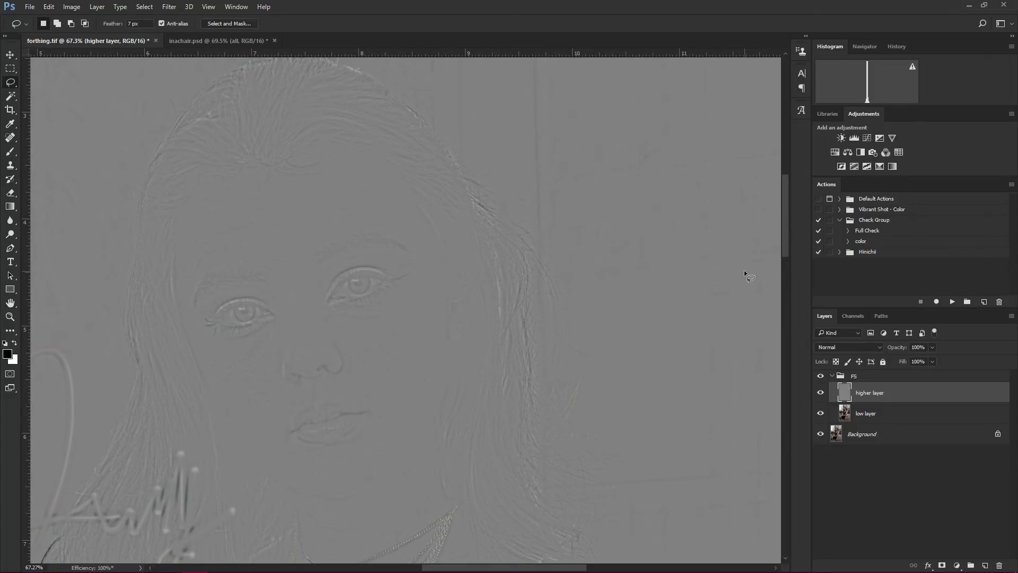
- Set the higher layer's blend mode to Linear Light and compare the photo with and without the FS group
left_click(860, 347)
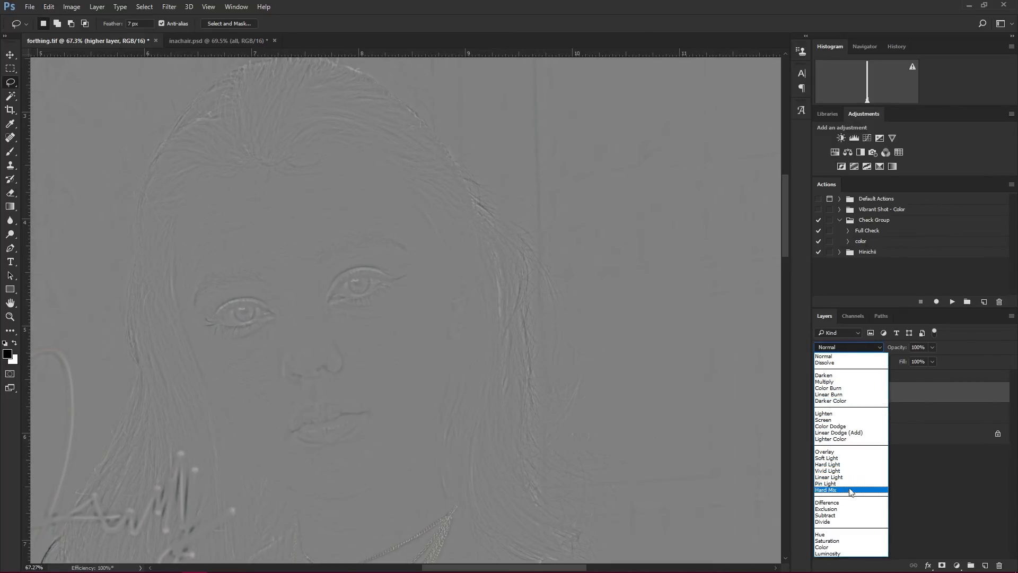
left_click(845, 477)
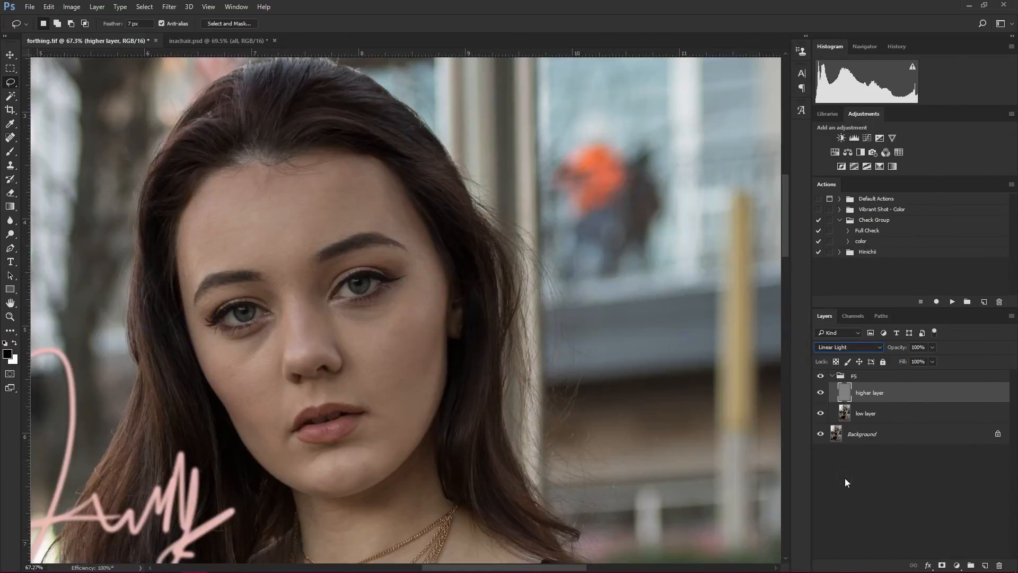
left_click(819, 376)
left_click(819, 376)
left_click(820, 376)
left_click(820, 375)
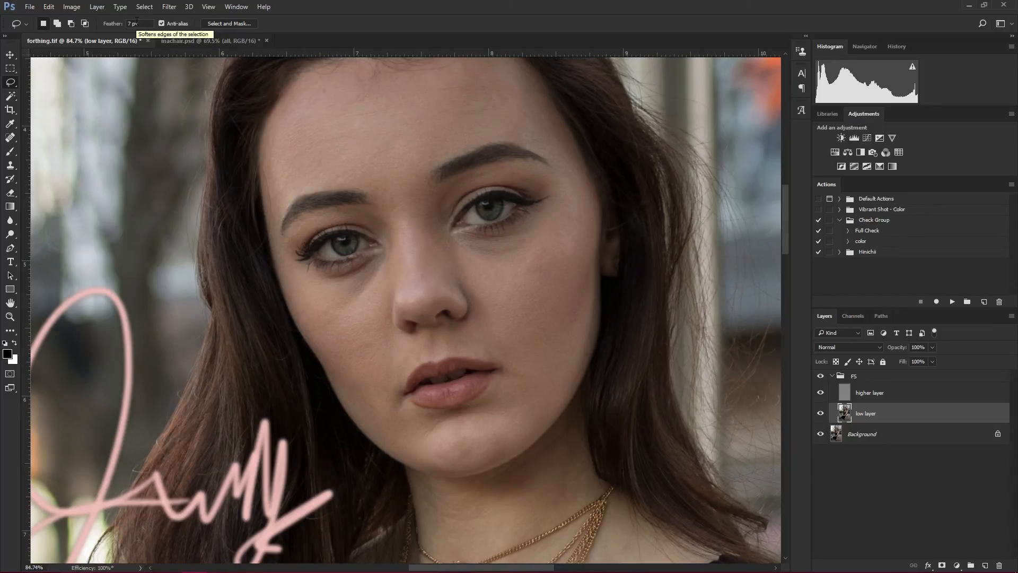
- Outline the shadow beneath the eye on the photo's left side with the Lasso on the low layer
scroll(326, 158, "down", 17)
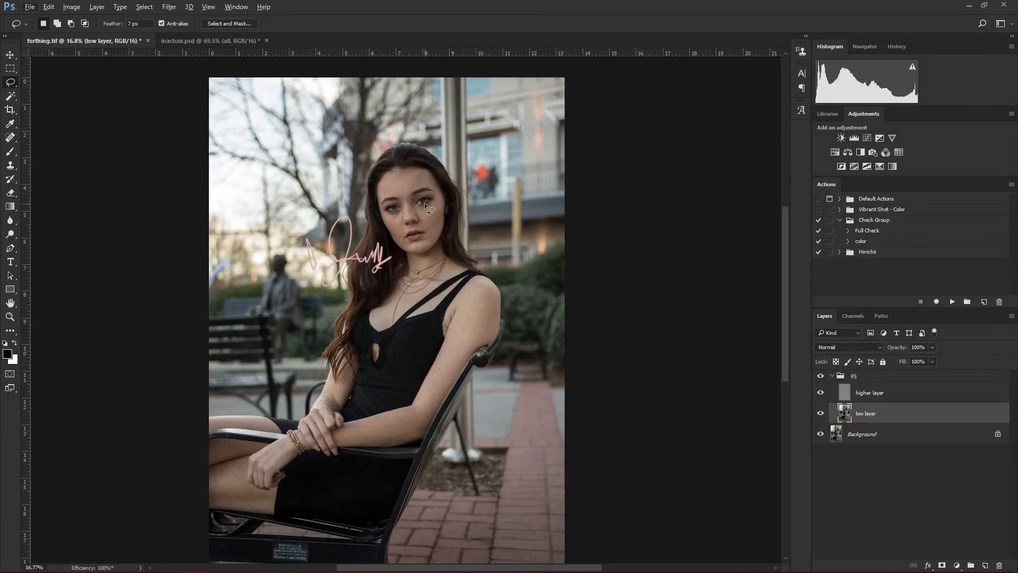
scroll(424, 203, "up", 9)
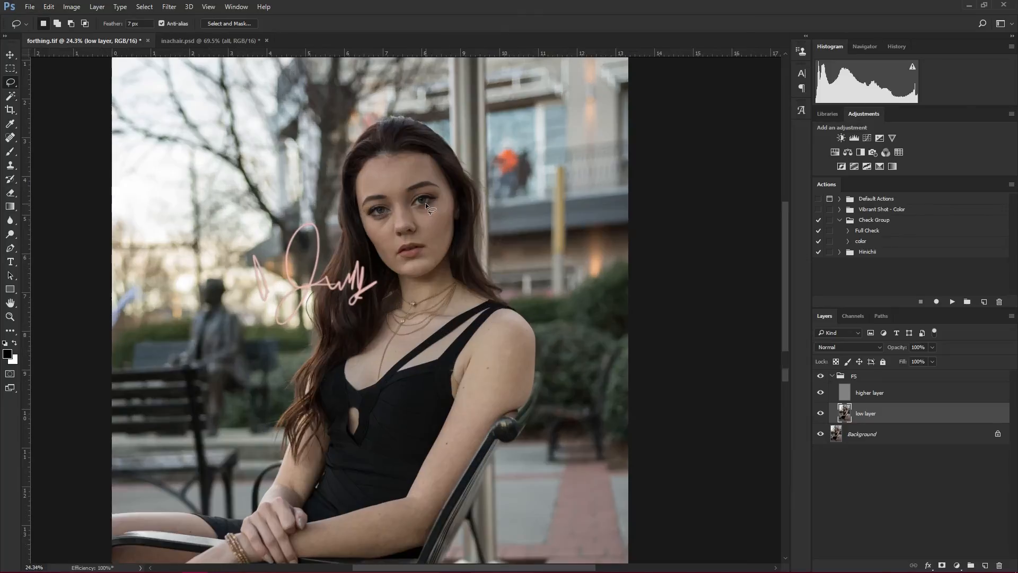
scroll(422, 203, "up", 8)
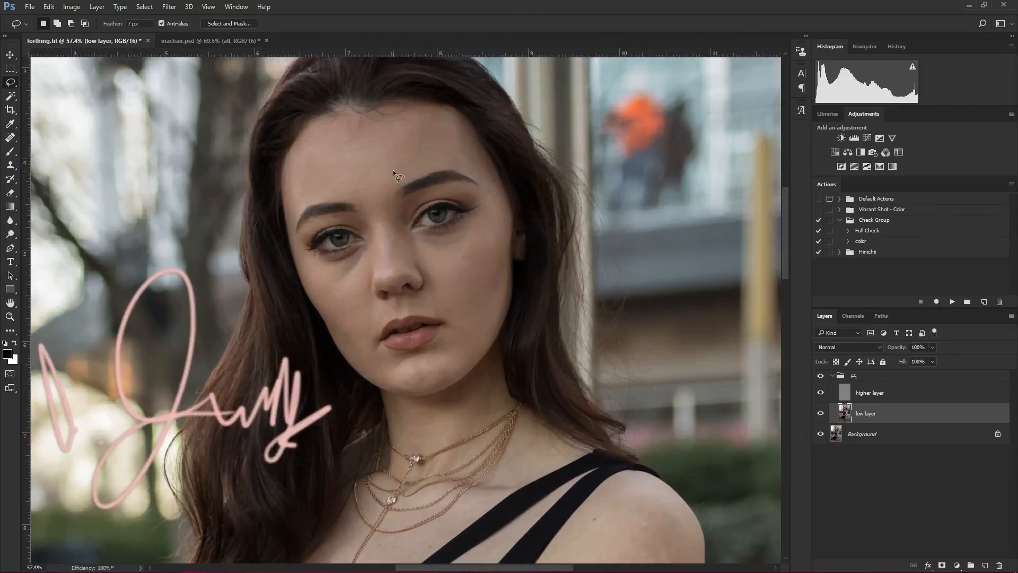
scroll(400, 180, "up", 1)
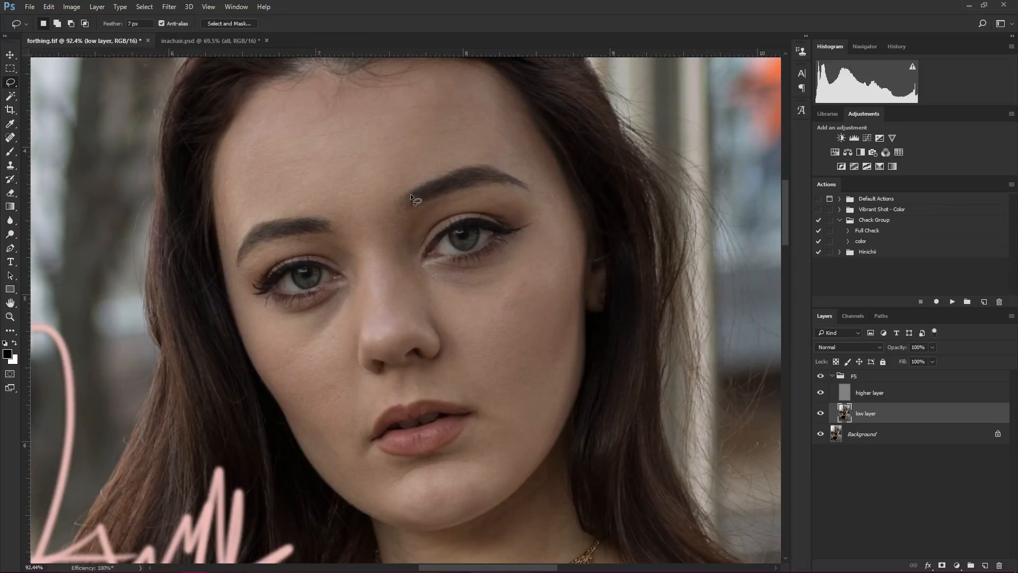
left_click_drag(447, 327, 498, 335)
mouse_move(342, 351)
left_mouse_down()
mouse_move(383, 359)
mouse_move(406, 307)
left_mouse_up()
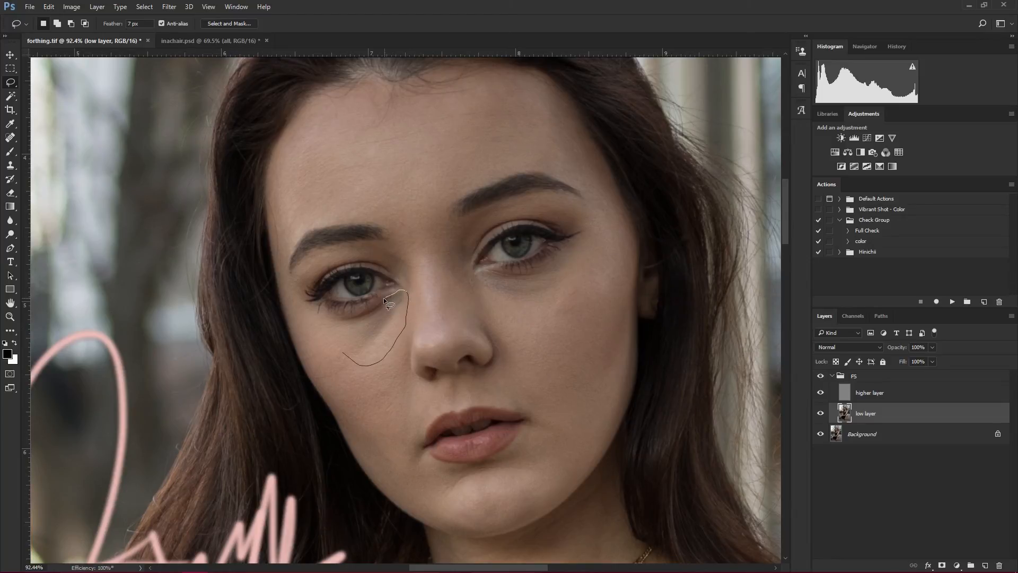
left_click_drag(338, 345, 337, 347)
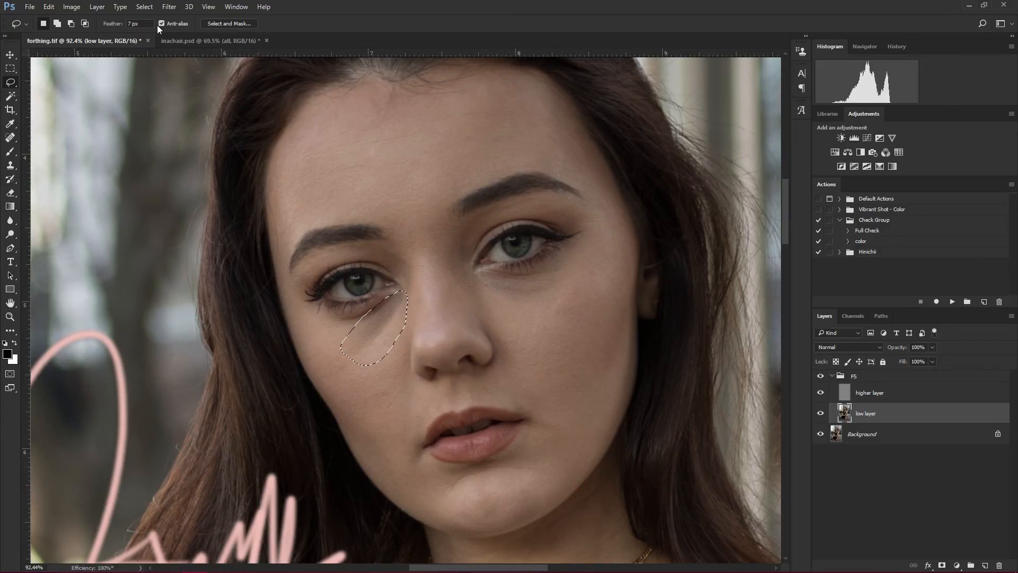
- Apply a Gaussian Blur with a 10.0-pixel radius to the selected under-eye area, and deselect
left_click(171, 8)
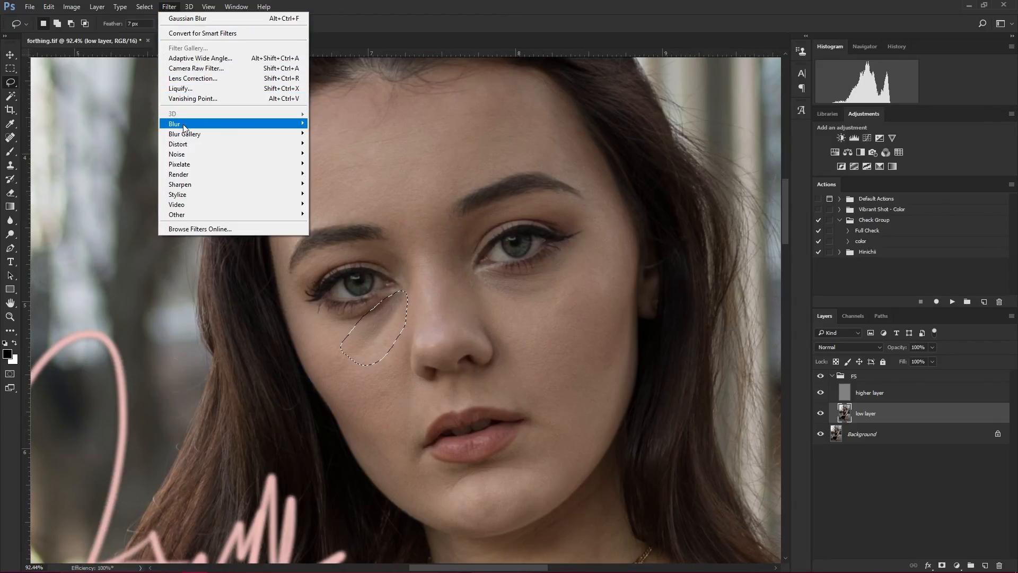
mouse_move(184, 128)
left_click(137, 164)
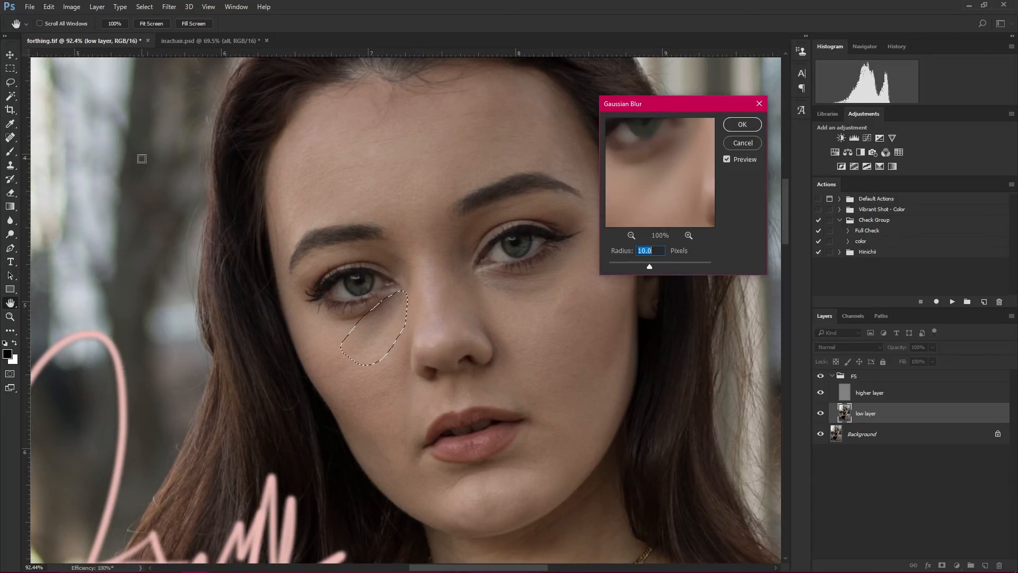
left_click(736, 122)
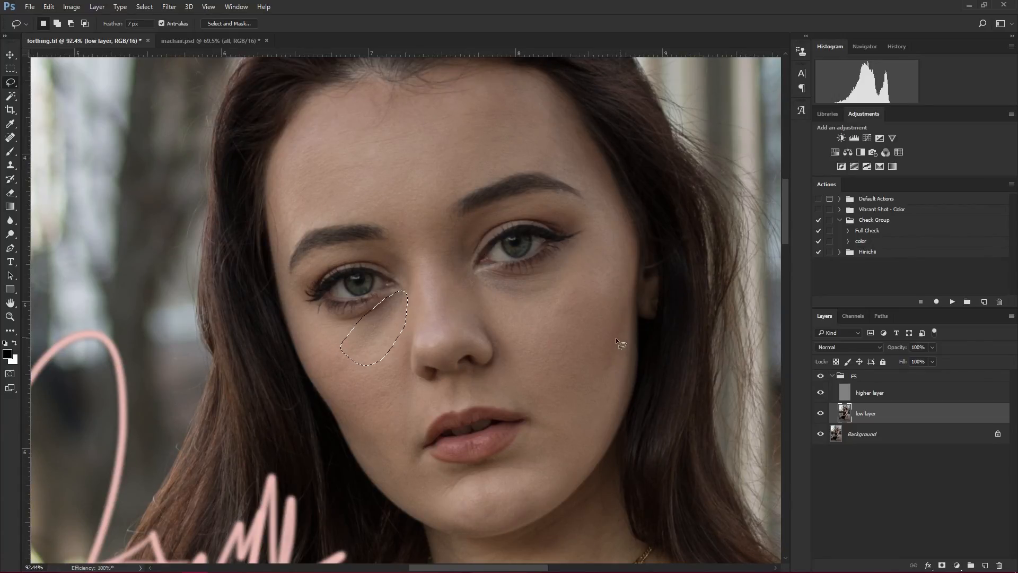
key("ctrl+d")
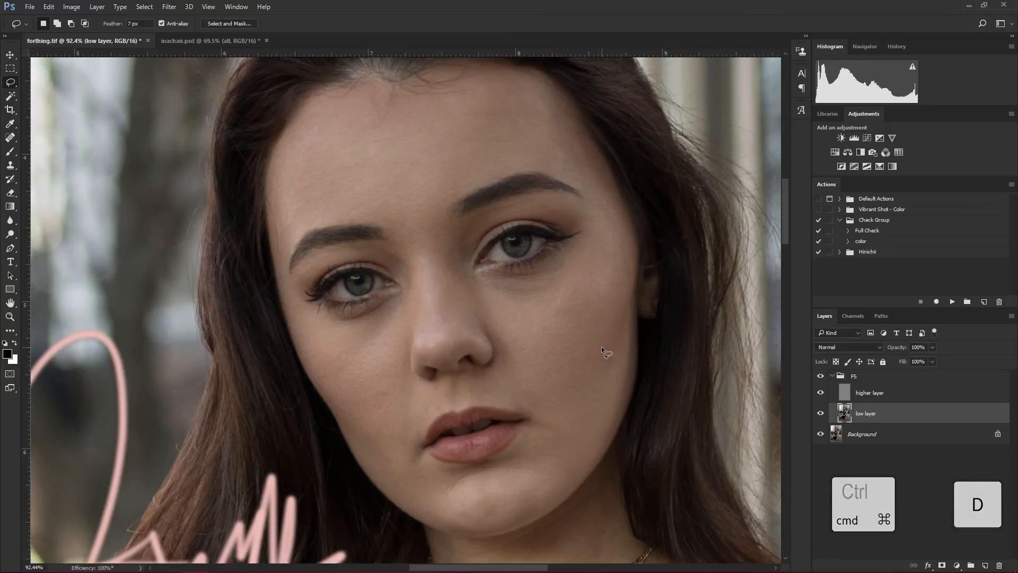
- Compare the blurred under-eye area with the original by hiding and showing the FS group repeatedly
left_click(824, 377)
left_click(823, 378)
left_click(823, 378)
left_click(823, 377)
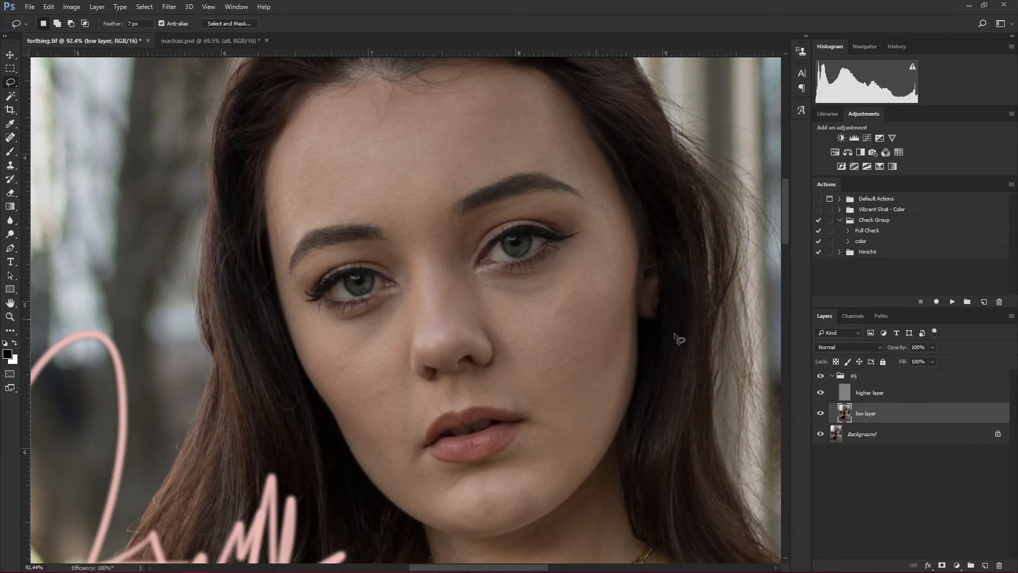
left_click(822, 377)
left_click(822, 378)
left_click(822, 378)
left_click(822, 377)
- Lasso the shadow beneath the eye on the photo's right side, reapply the last Gaussian Blur, and deselect
left_click_drag(479, 279, 468, 288)
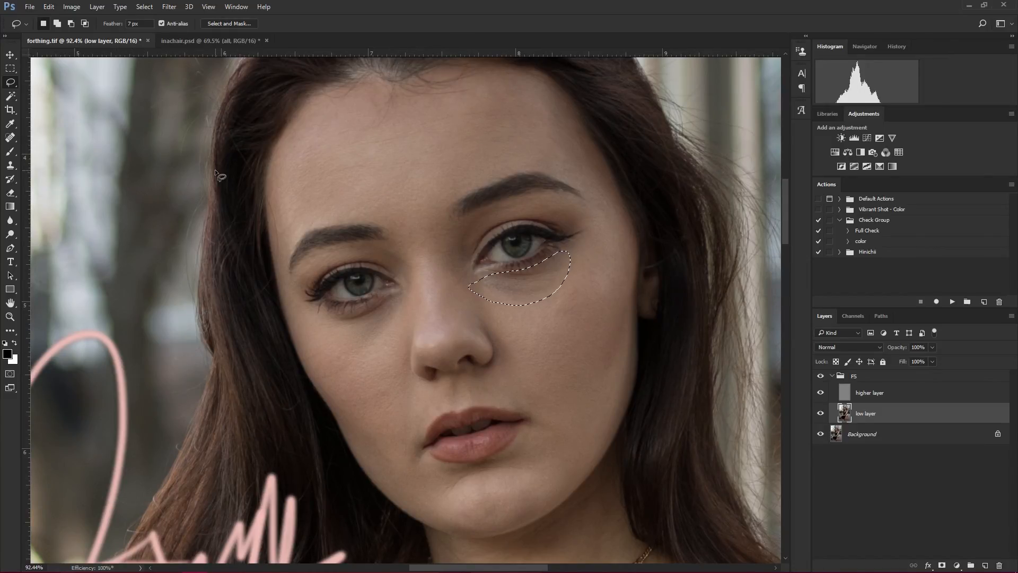
key("ctrl+alt+f")
left_click(169, 7)
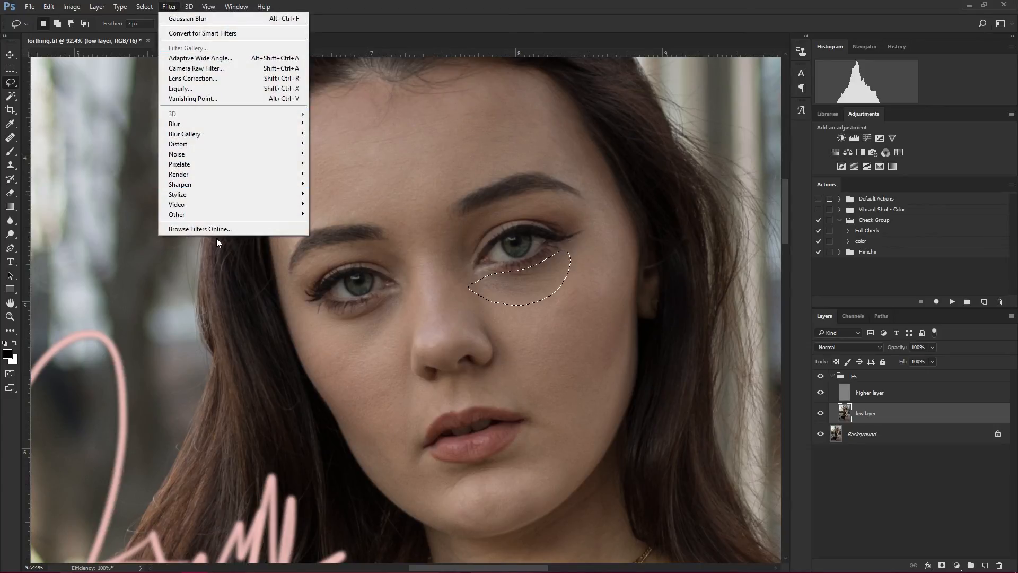
left_click(690, 475)
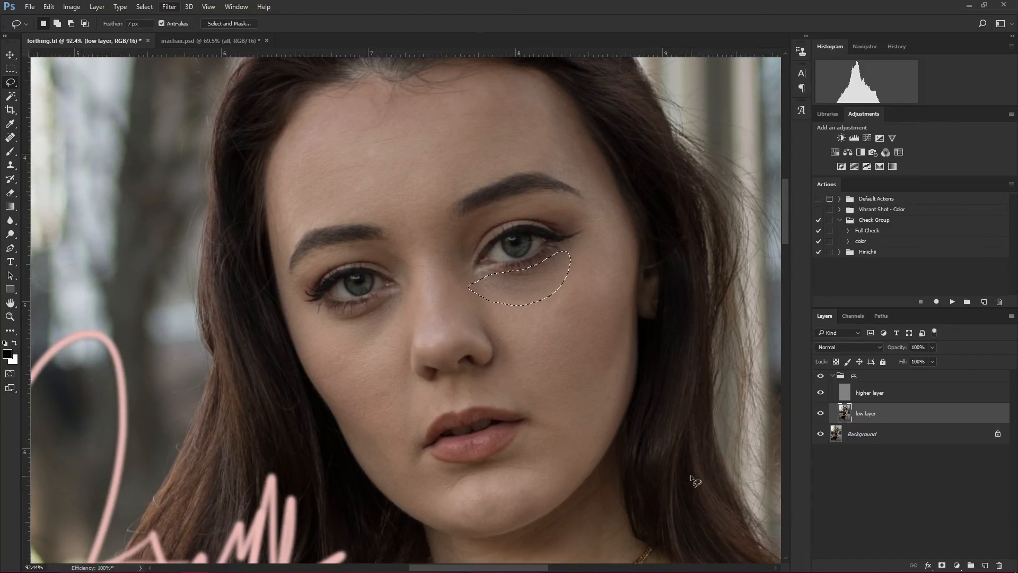
key("ctrl+d")
- Check the smoothing under both eyes by switching the FS group's visibility off and on
left_click(820, 392)
left_click(822, 376)
left_click(821, 376)
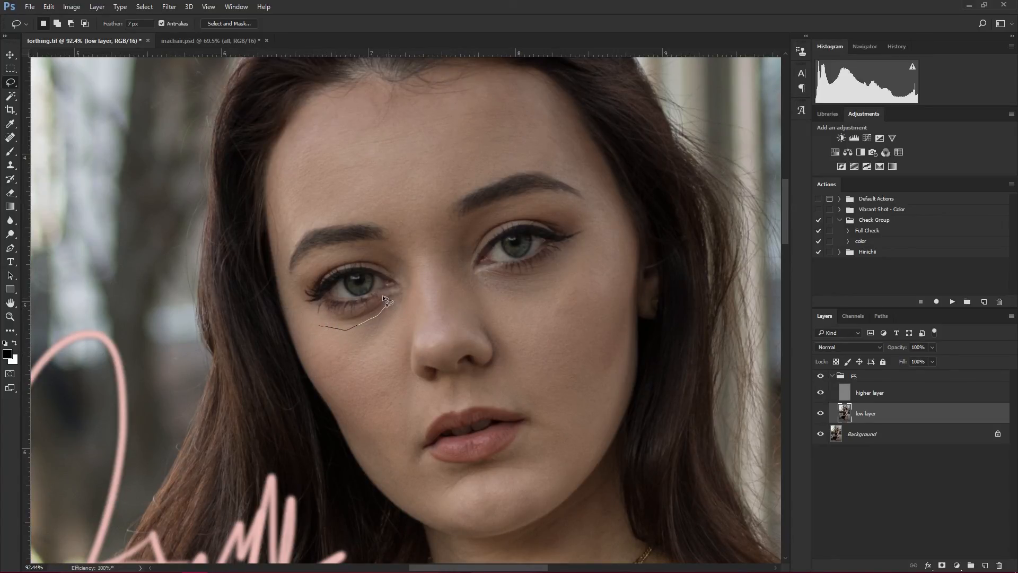
- Lasso the narrow area right below the lower lashes of the left-side eye, repeat the Gaussian Blur, and deselect
left_click_drag(344, 306, 311, 323)
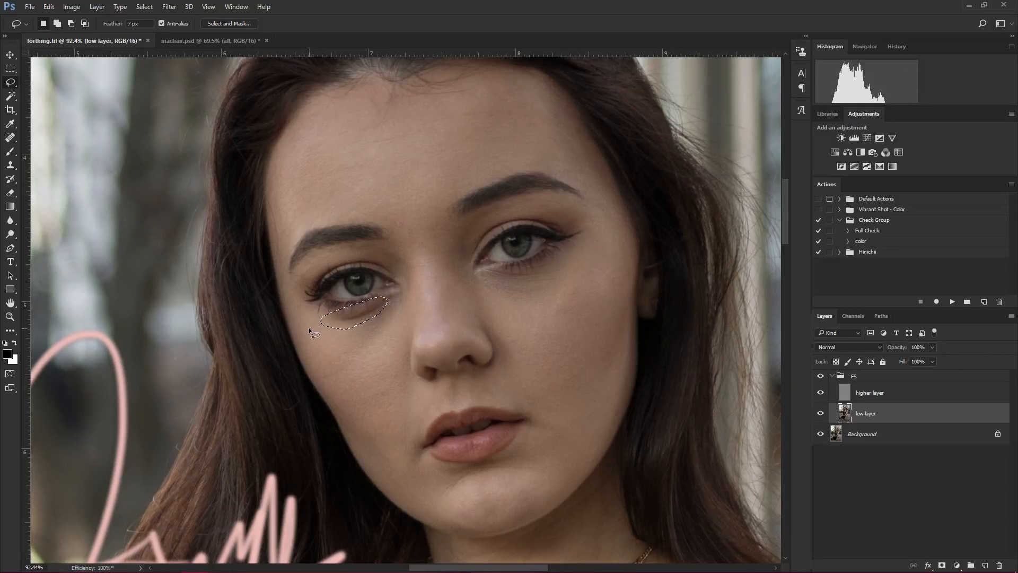
key("ctrl+d")
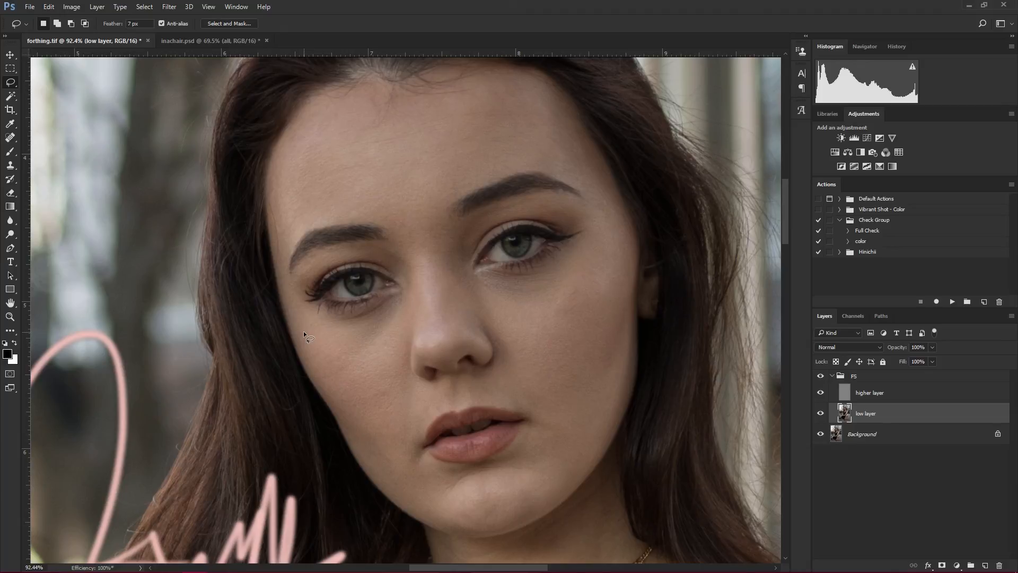
key("ctrl+f")
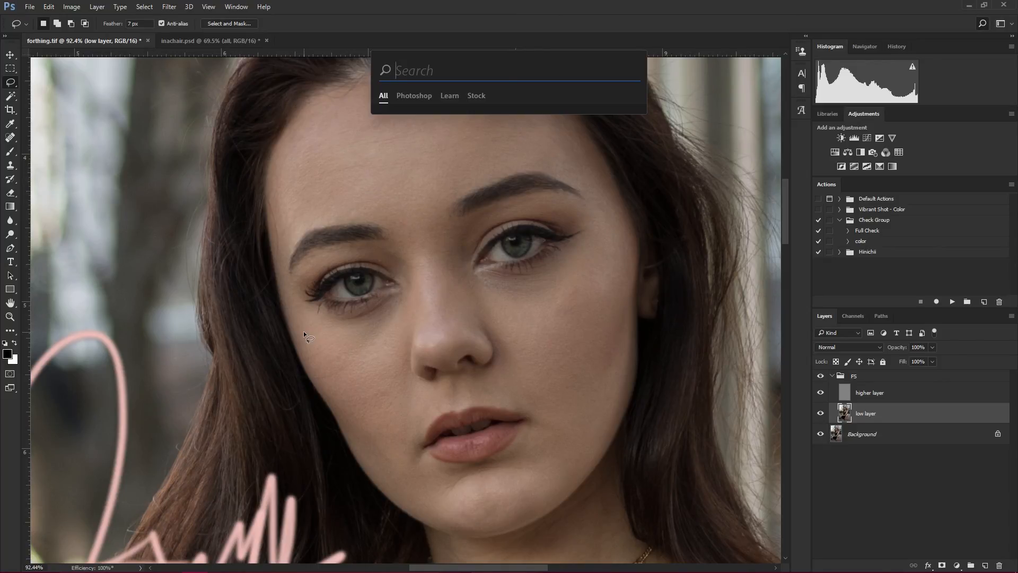
key("Escape")
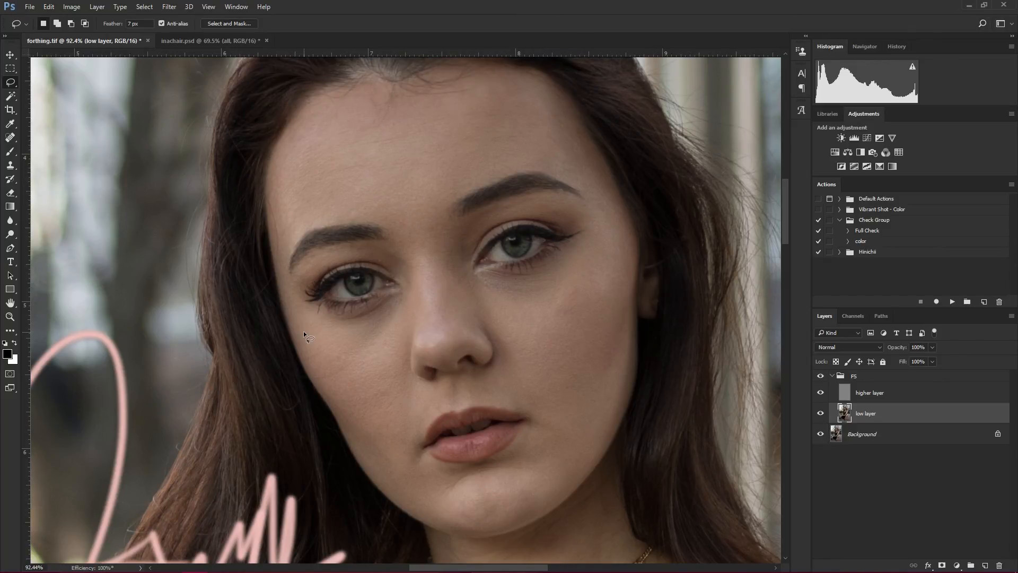
- Compare the photo with and without the FS group, temporarily outlining the left-side under-eye shadow on the original for reference
left_click(821, 376)
left_click(821, 376)
left_click(821, 376)
left_click(821, 376)
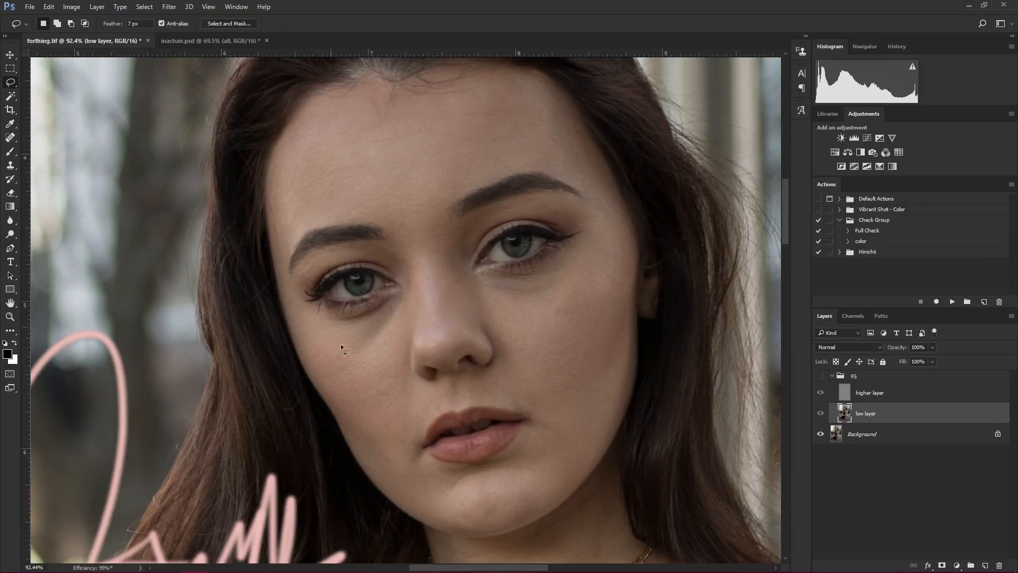
left_click_drag(341, 344, 342, 332)
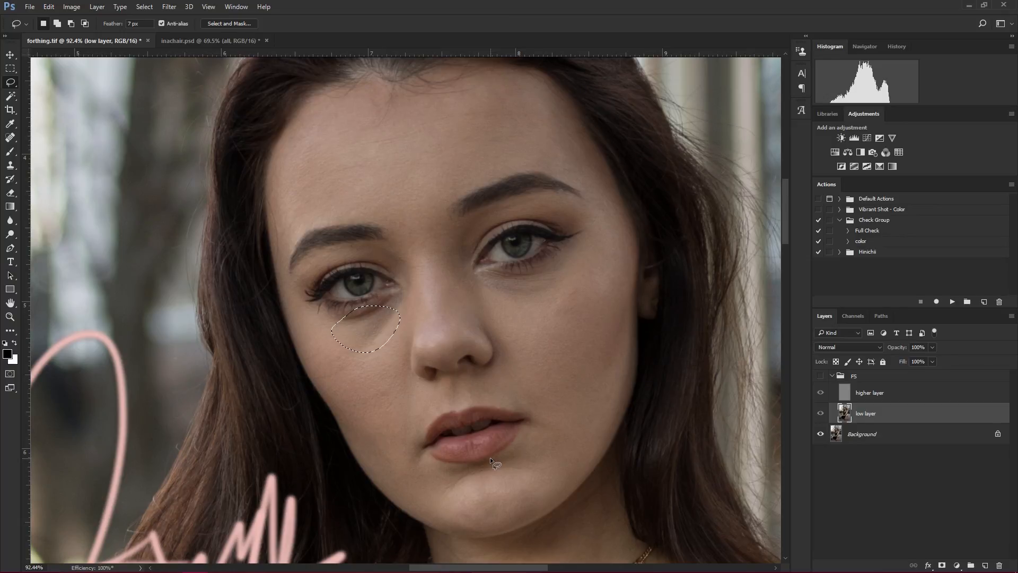
key("ctrl+d")
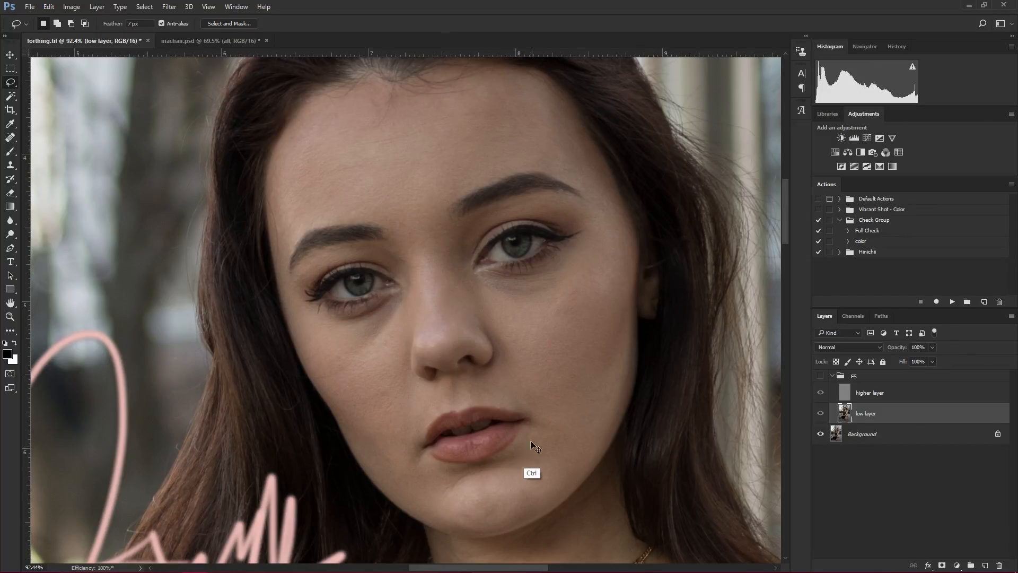
left_click(820, 377)
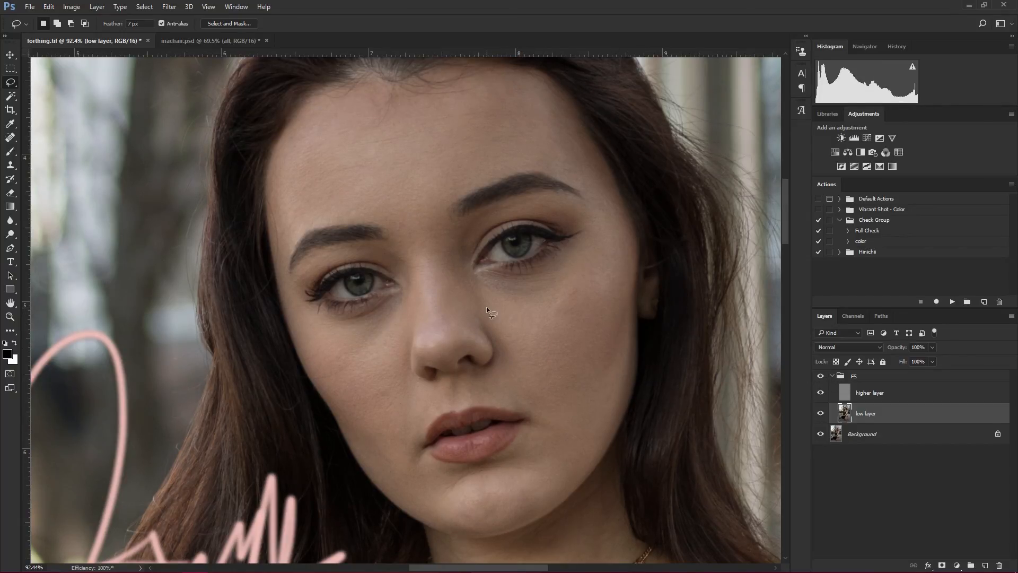
- Try blurring the whole right-side cheek with one large lasso selection, and compare it with the original using the FS group
mouse_move(577, 407)
left_mouse_down()
mouse_move(636, 348)
mouse_move(550, 277)
mouse_move(501, 297)
left_mouse_up()
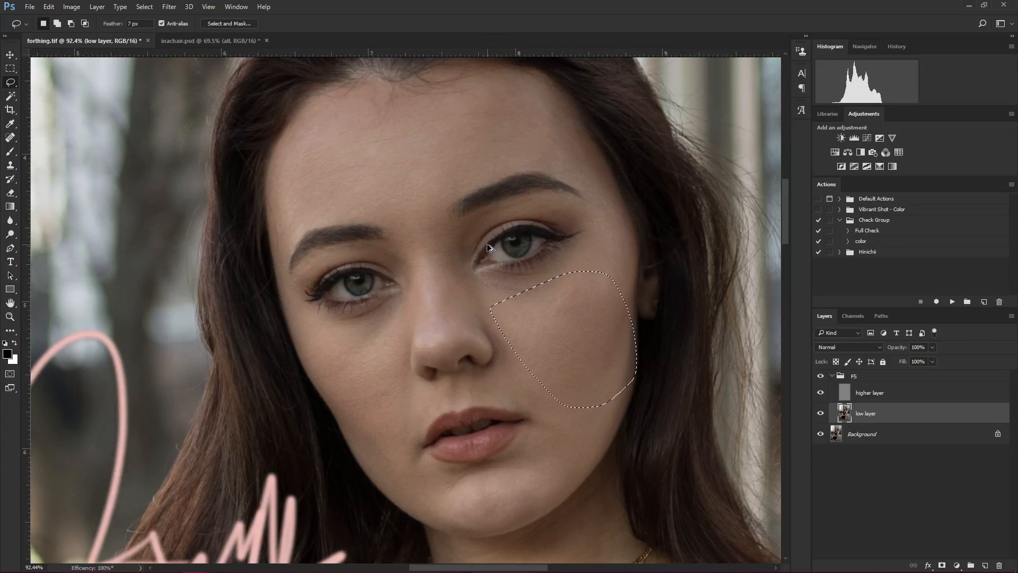
key("ctrl+d")
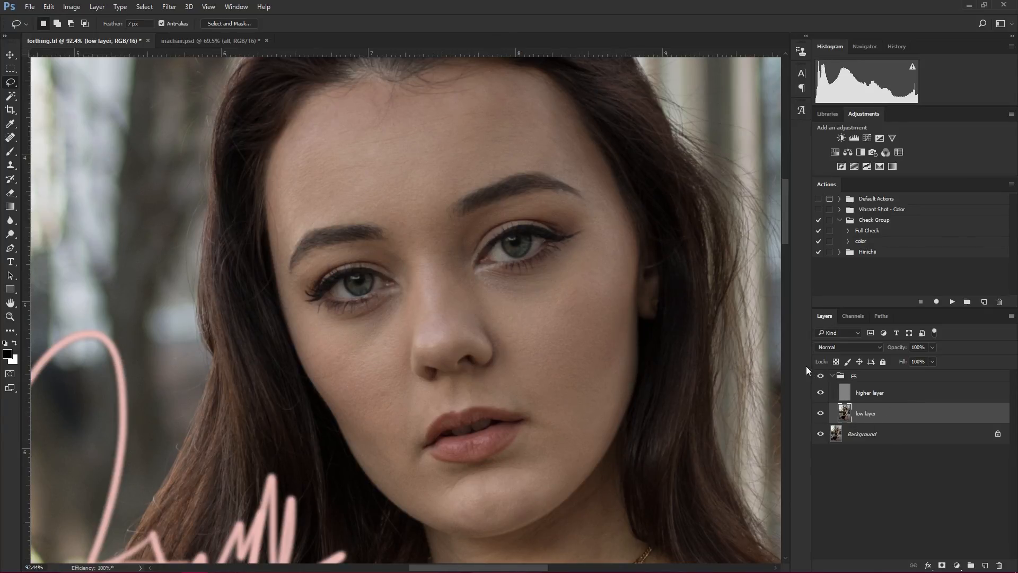
left_click(821, 376)
left_click(821, 377)
left_click(822, 378)
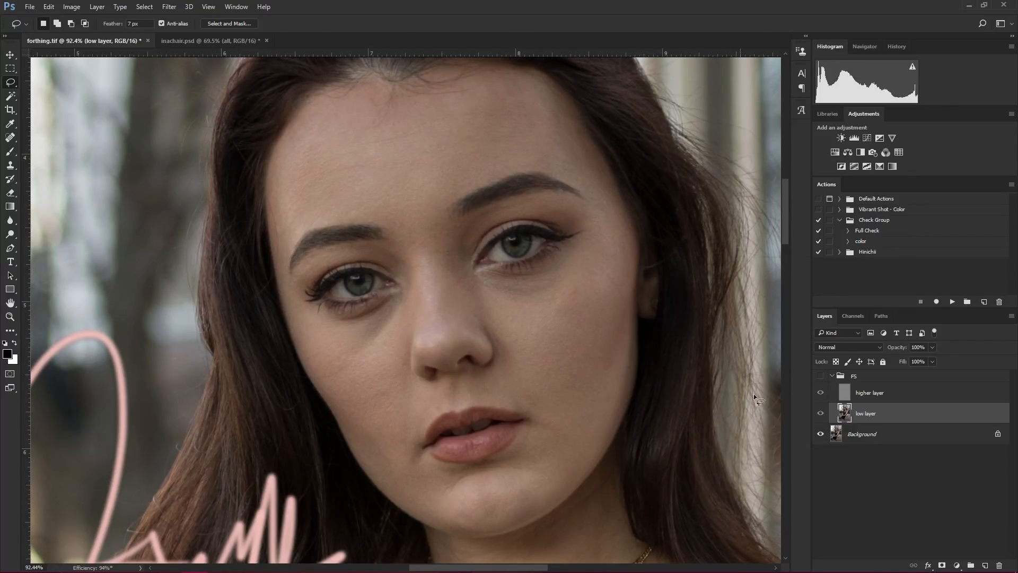
left_click(820, 377)
left_click(820, 376)
left_click(820, 377)
left_click(821, 377)
left_click(821, 377)
left_click(820, 377)
left_click(820, 378)
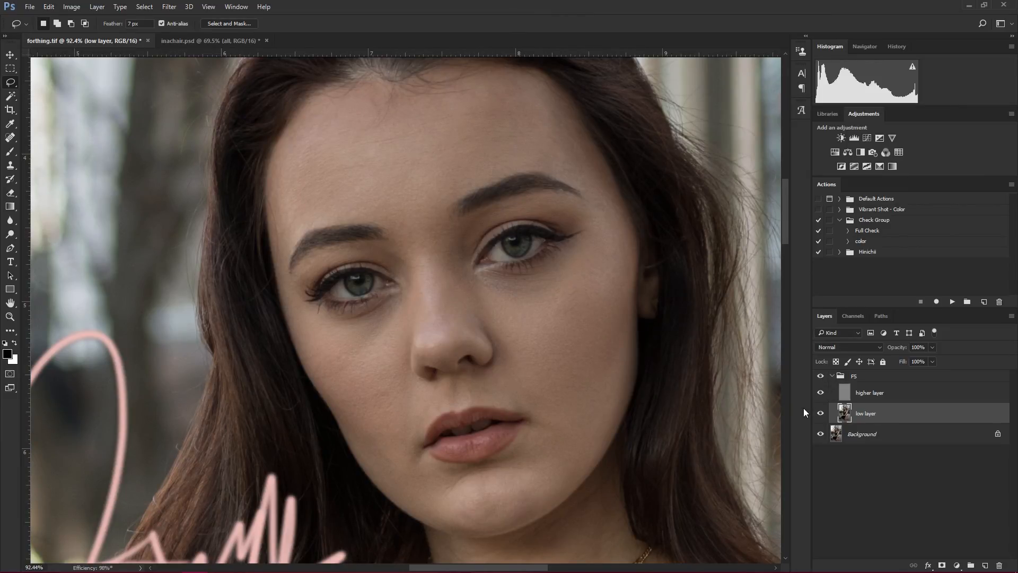
- Undo the large cheek blur and its selection, and recheck the photo against the original
key("ctrl+alt+z")
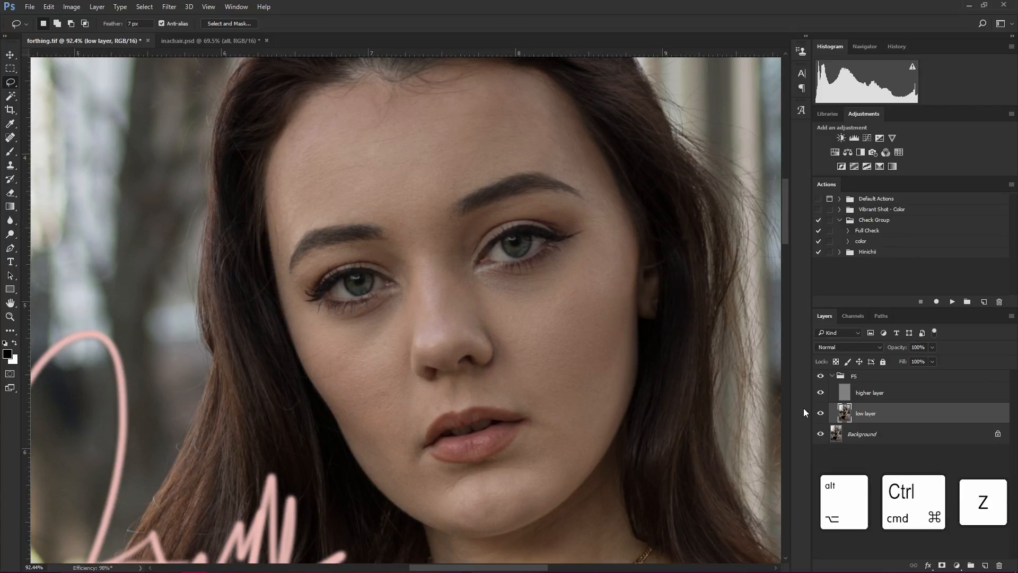
key("ctrl+alt+z")
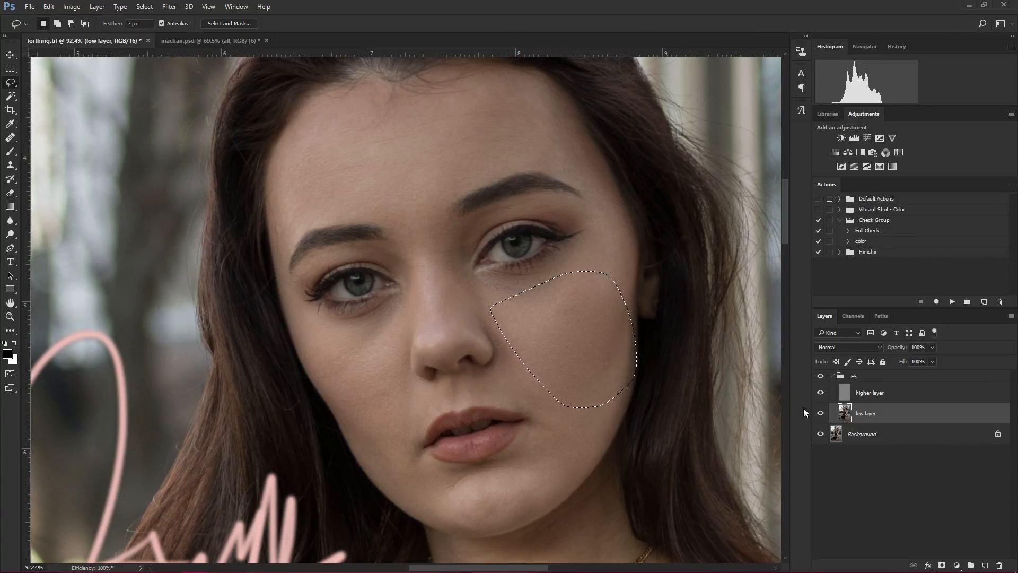
key("ctrl+alt+z")
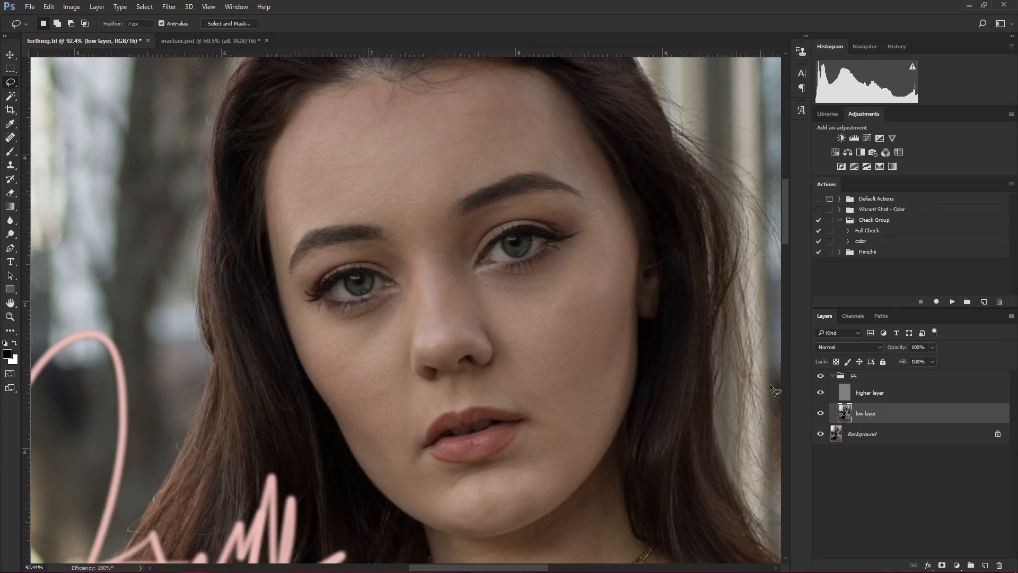
left_click(819, 376)
left_click(819, 376)
- Lasso the shadow below the lower lip, repeat the Gaussian Blur, deselect, and compare with the FS group off and on
left_click_drag(482, 302, 482, 320)
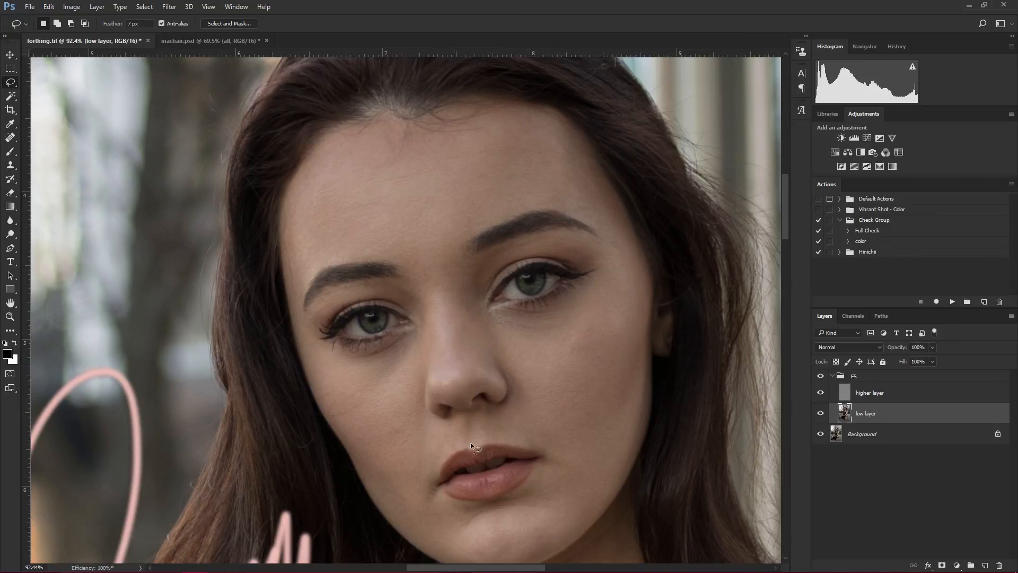
scroll(469, 442, "down", 3)
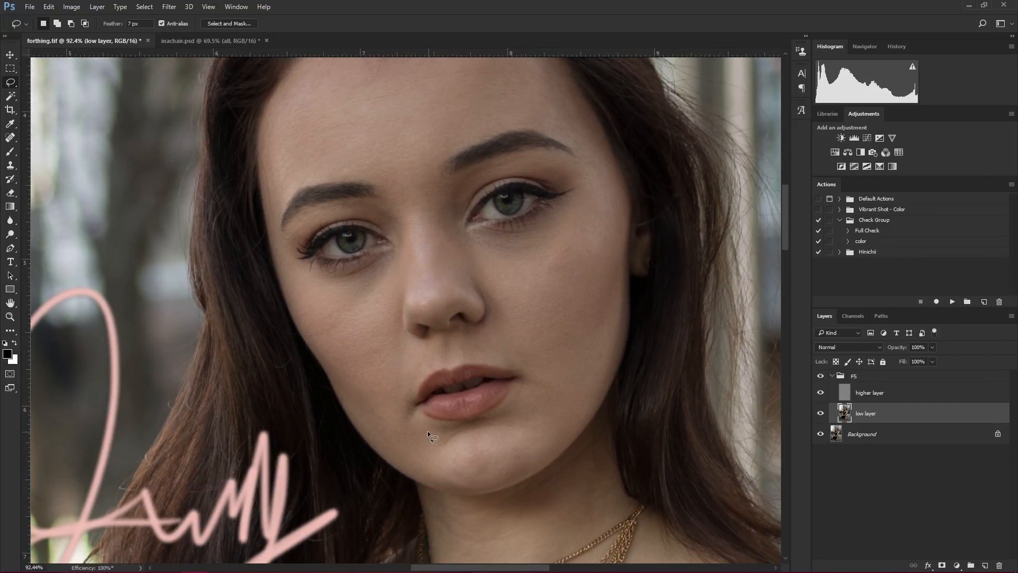
mouse_move(470, 433)
left_mouse_down()
mouse_move(526, 429)
mouse_move(510, 406)
mouse_move(431, 437)
left_mouse_up()
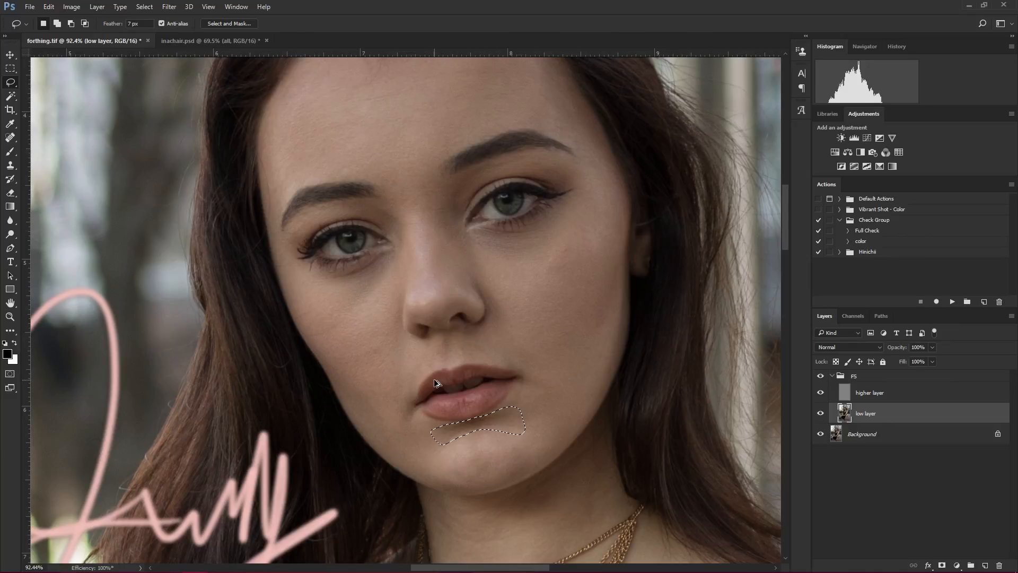
key("ctrl+d")
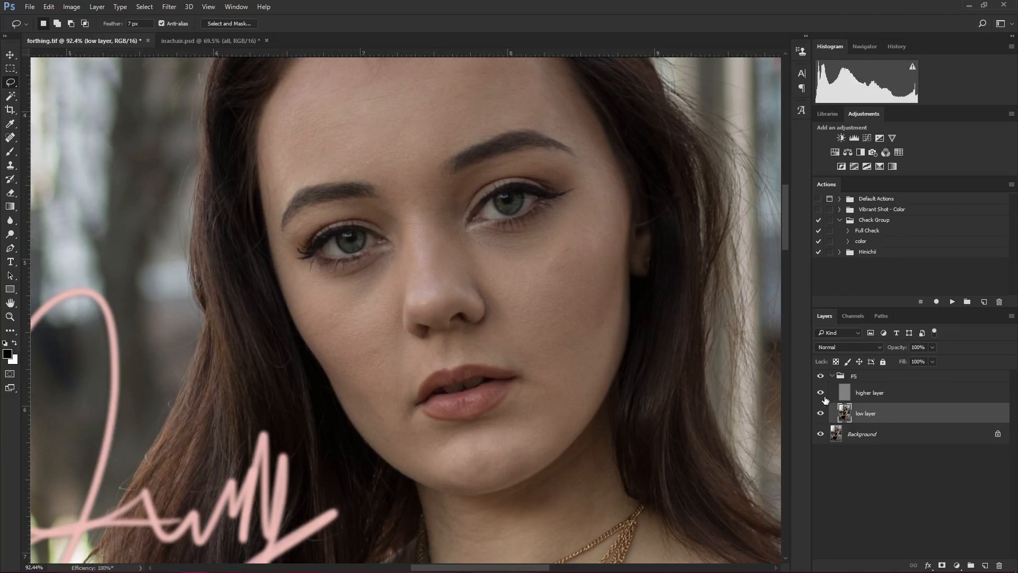
left_click(823, 377)
left_click(823, 376)
- Lasso and blur the upper chin and the shadow strip under the lower lip, deselect, and compare using the FS group
left_click_drag(456, 427, 436, 436)
key("ctrl+f")
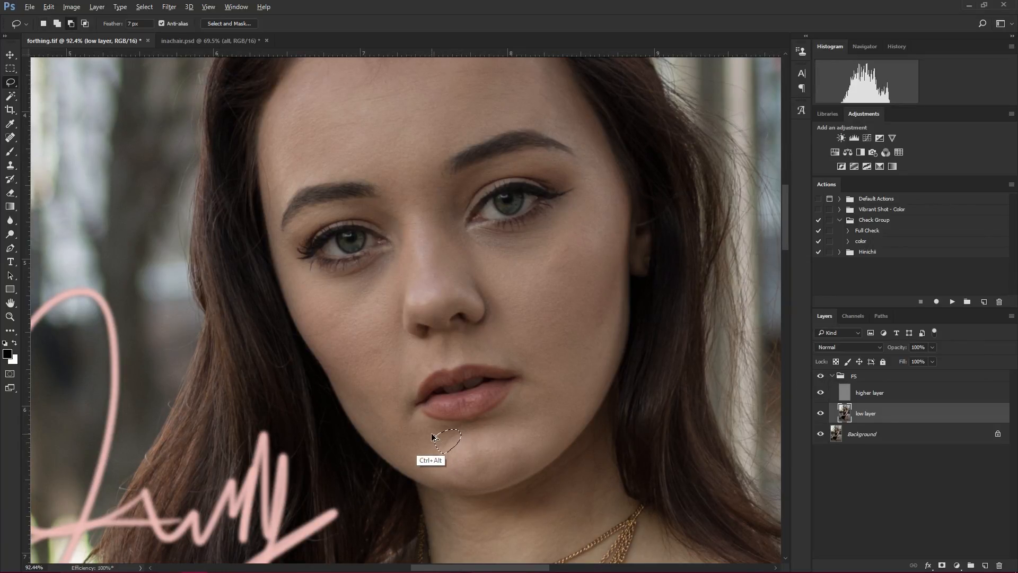
key("ctrl+d")
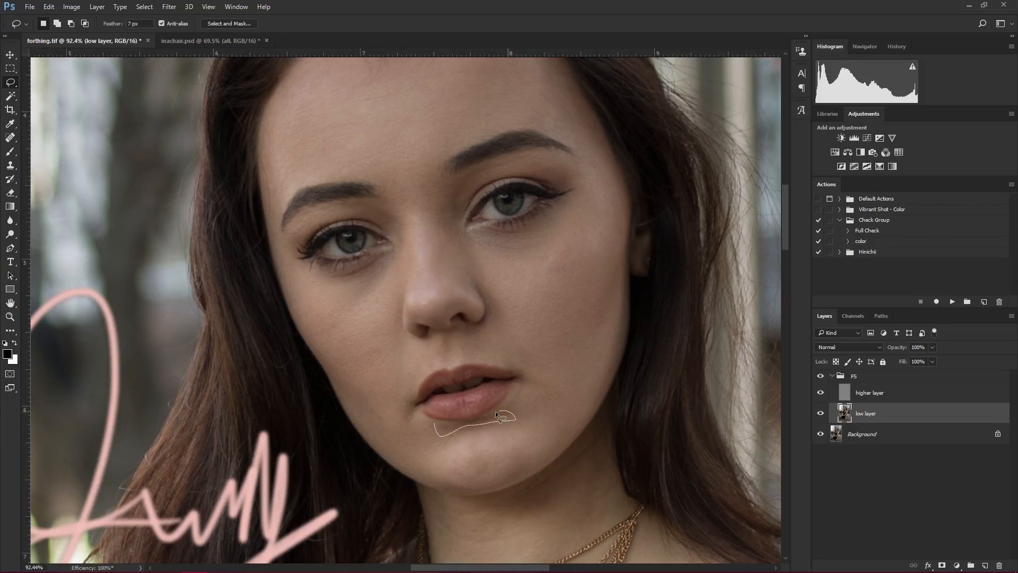
left_click_drag(466, 424, 428, 421)
key("ctrl+f")
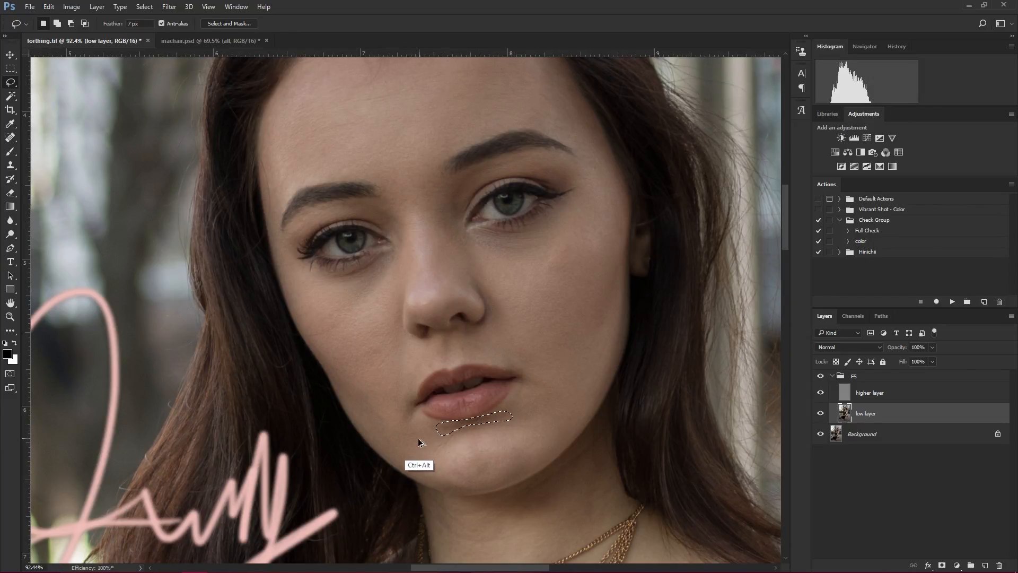
key("ctrl+d")
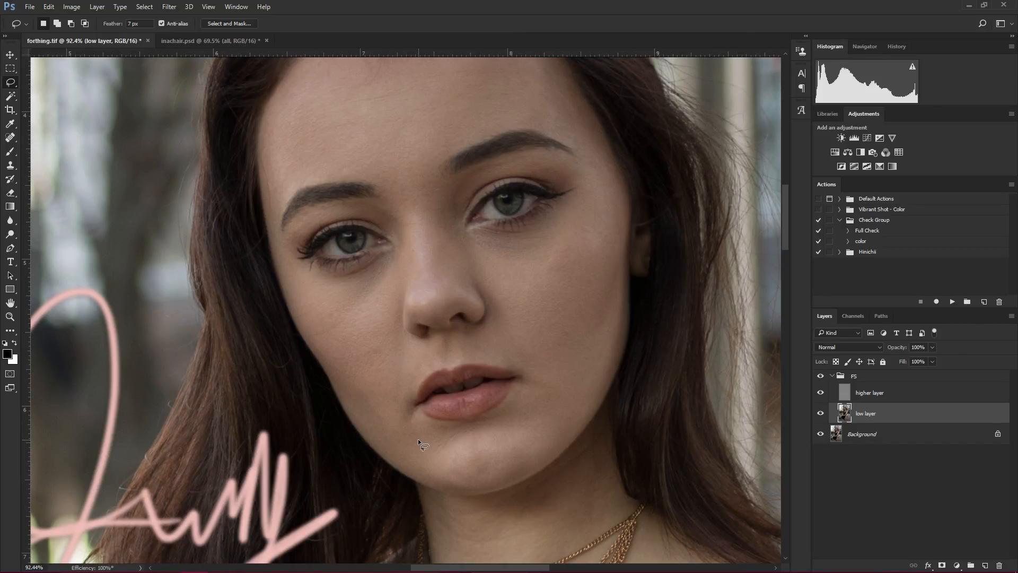
left_click(821, 377)
left_click(820, 376)
- Lasso the crease around the right-side nostril, repeat the Gaussian Blur, deselect, and compare with the FS group off and on
mouse_move(462, 341)
left_mouse_down()
mouse_move(501, 325)
mouse_move(487, 281)
mouse_move(472, 281)
mouse_move(485, 313)
mouse_move(455, 330)
left_mouse_up()
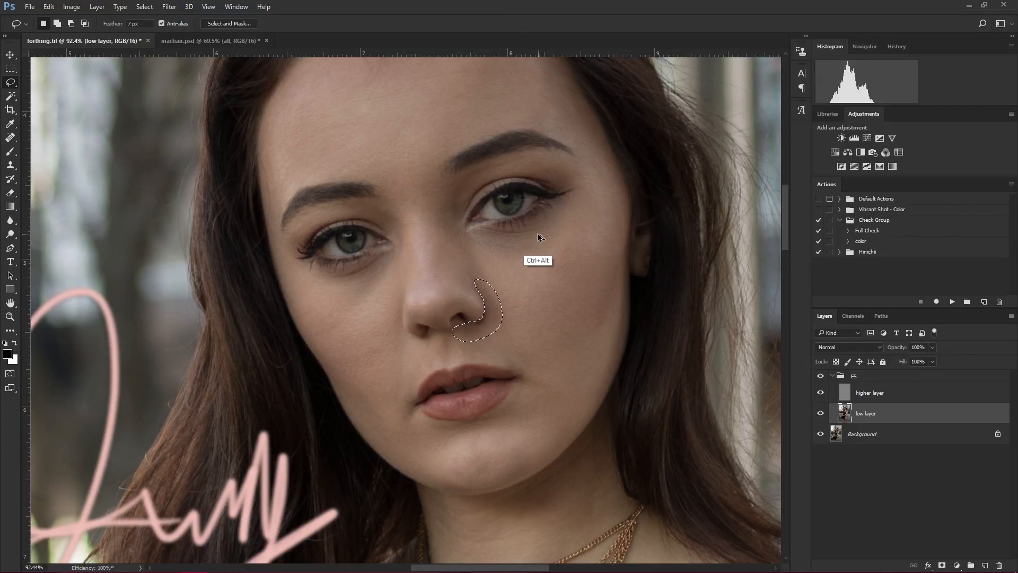
key("ctrl+d")
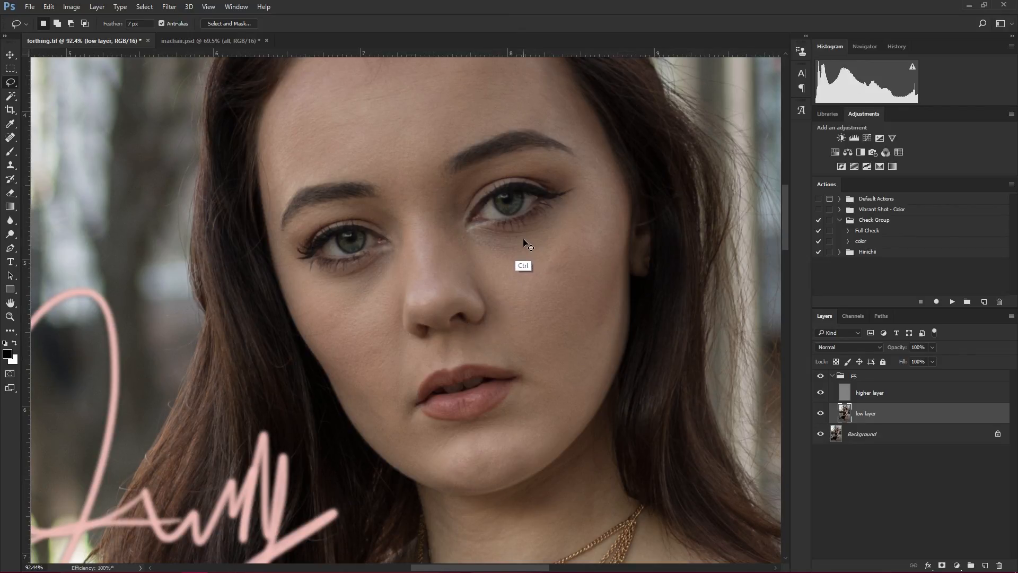
left_click(820, 377)
left_click(820, 377)
left_click(820, 376)
left_click(820, 376)
- Lasso and blur the shadows between each inner eye corner and the nose bridge, deselecting after each one
left_click_drag(473, 226, 453, 294)
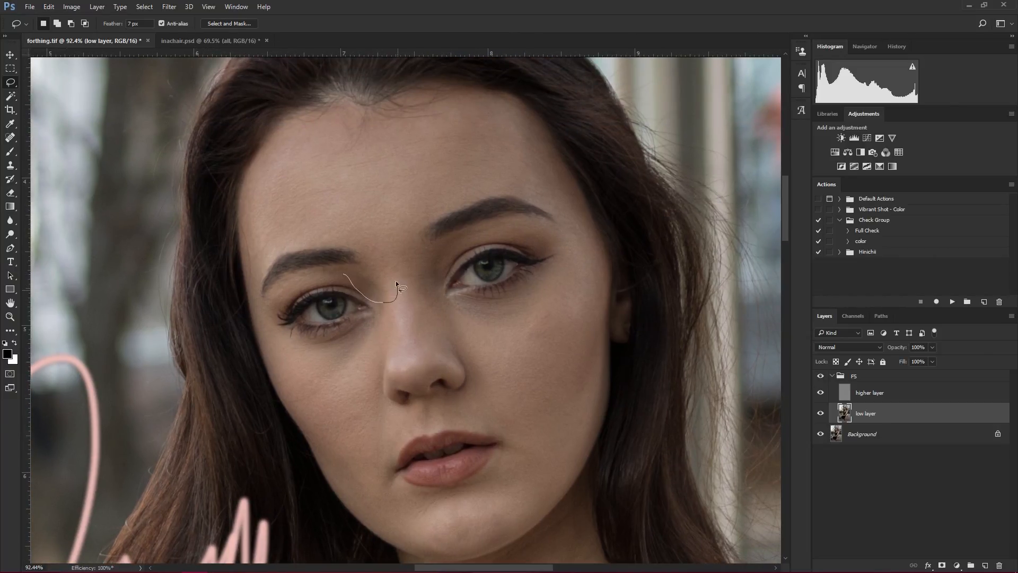
left_click_drag(395, 280, 350, 273)
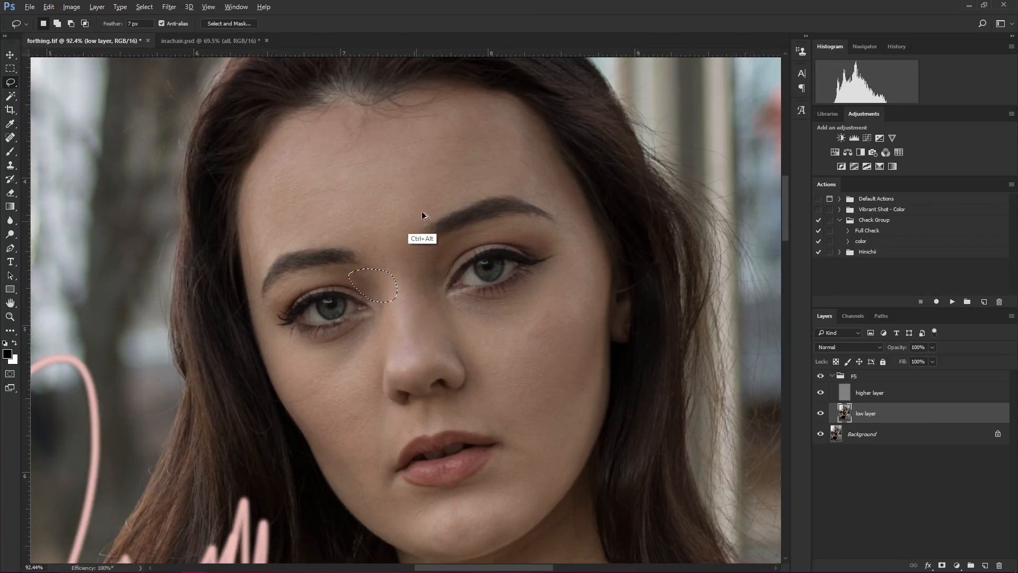
key("ctrl+d")
mouse_move(399, 268)
left_mouse_down()
mouse_move(434, 298)
mouse_move(441, 247)
mouse_move(404, 250)
left_mouse_up()
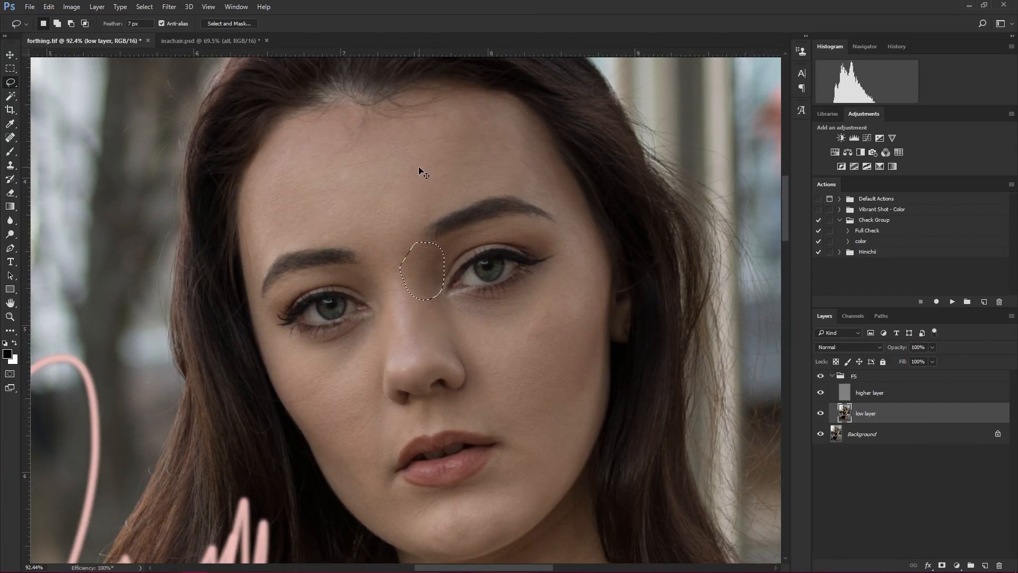
key("ctrl+d")
- Smooth the left-side forehead by repeating the Gaussian Blur on small lassoed patches, deselecting after each one
left_click_drag(420, 206, 449, 286)
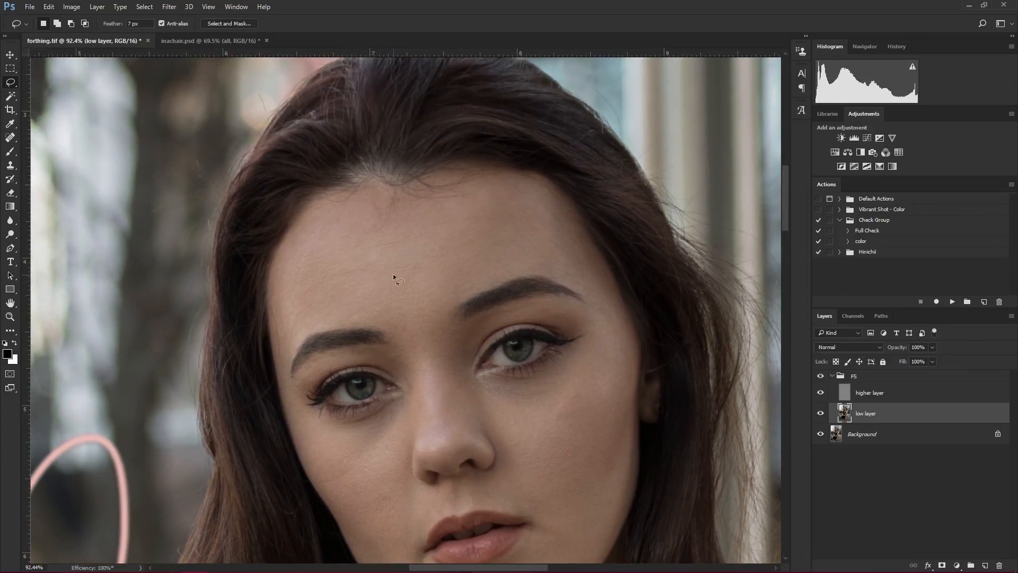
mouse_move(312, 329)
left_mouse_down()
mouse_move(281, 246)
mouse_move(284, 258)
mouse_move(307, 203)
mouse_move(345, 187)
left_mouse_up()
key("ctrl+alt+f")
key("ctrl+d")
key("ctrl+alt+f")
key("ctrl+d")
key("ctrl+alt+f")
key("ctrl+d")
- Smooth the upper forehead near the hairline by repeating the Gaussian Blur on small lassoed patches, deselecting after each one
mouse_move(434, 209)
left_mouse_down()
mouse_move(462, 232)
mouse_move(463, 189)
mouse_move(485, 199)
mouse_move(448, 199)
mouse_move(431, 178)
mouse_move(449, 220)
left_mouse_up()
key("ctrl+alt+f")
key("ctrl+d")
key("ctrl+alt+f")
key("ctrl+d")
key("ctrl+alt+f")
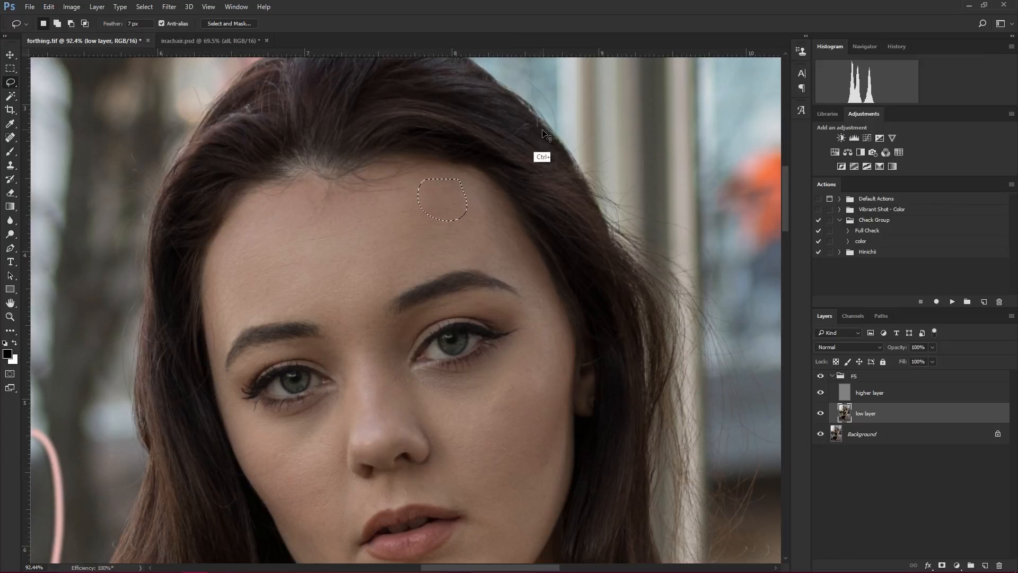
key("ctrl+d")
- Lasso and blur two patches on the right-side forehead above the eyebrow, deselecting after each one
left_click_drag(511, 191, 419, 199)
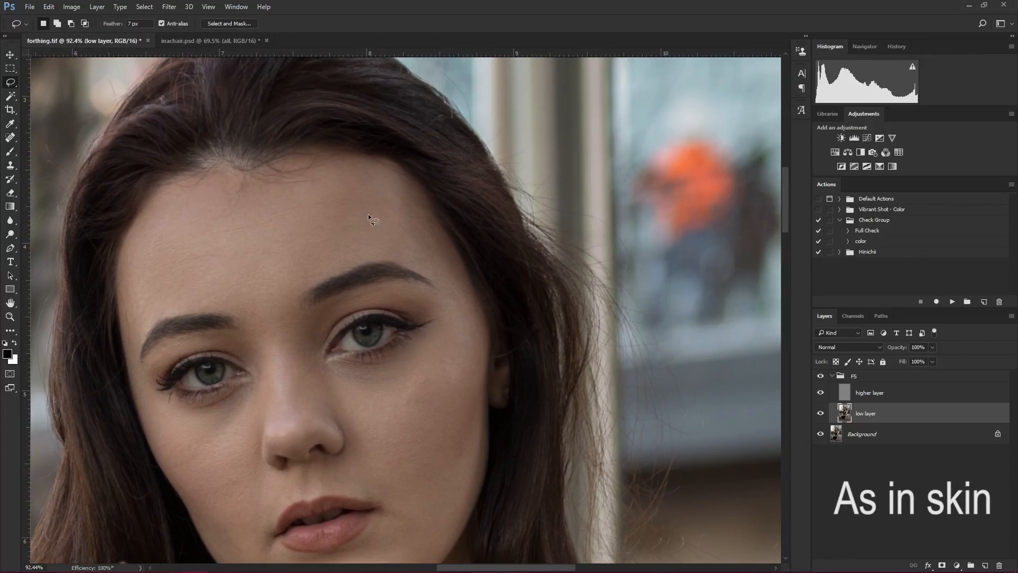
left_click_drag(370, 228, 350, 181)
key("ctrl+alt+f")
key("ctrl+d")
mouse_move(438, 270)
left_mouse_down()
mouse_move(373, 253)
mouse_move(333, 223)
left_mouse_up()
key("ctrl+alt+f")
key("ctrl+d")
- Compare the close-up face with the original by switching the FS group off and on
left_click_drag(319, 353, 446, 258)
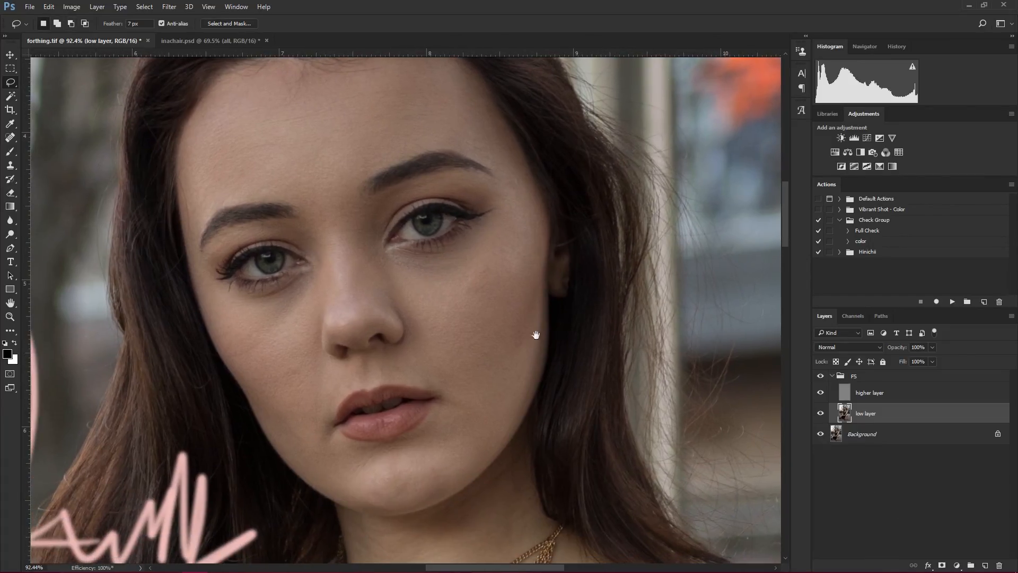
left_click(821, 376)
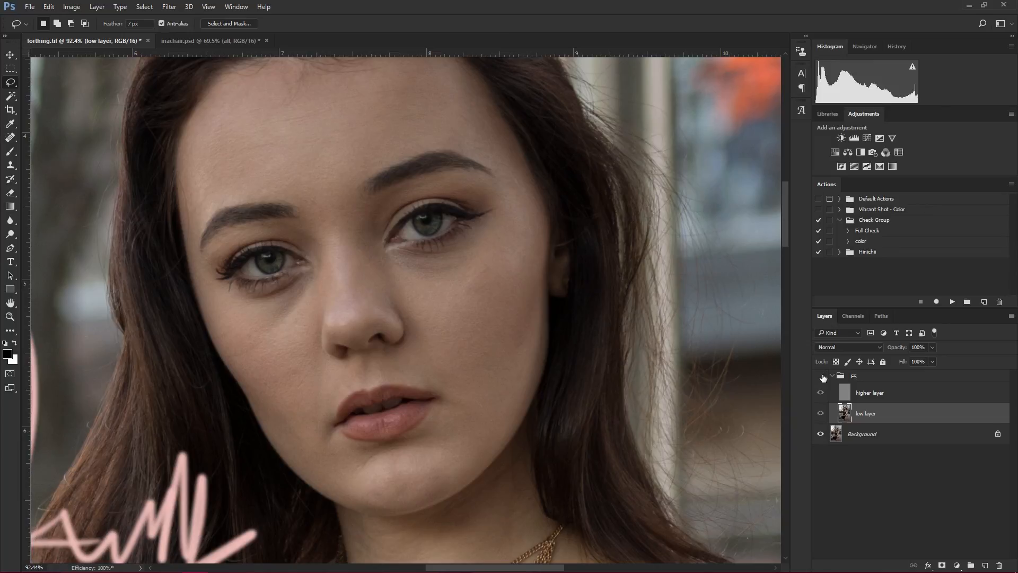
left_click(822, 376)
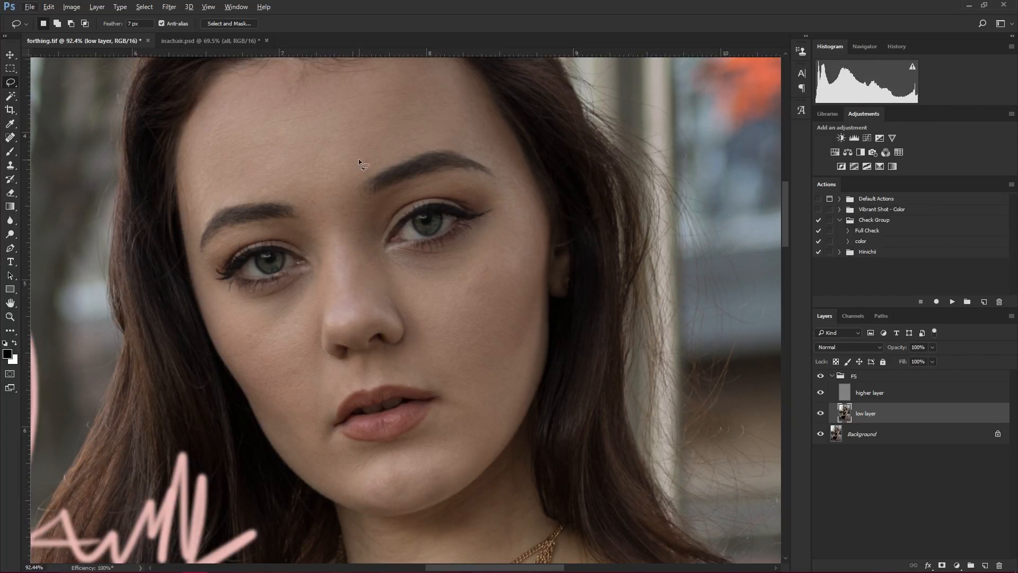
left_click(818, 375)
left_click(818, 375)
- View the whole photo and compare it with the original by switching the FS group off and on
key("ctrl+0")
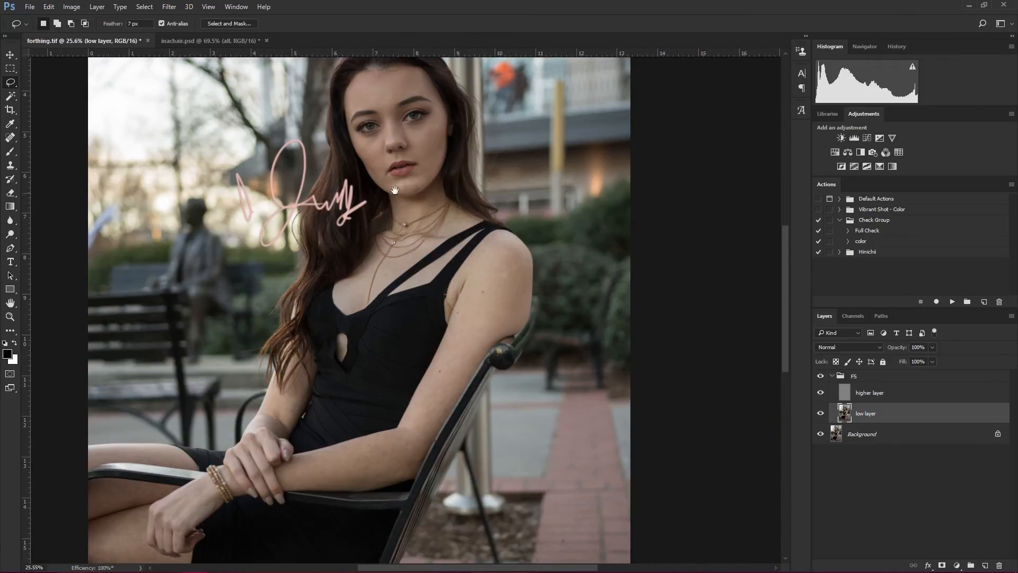
left_click_drag(395, 190, 408, 275)
left_click(822, 375)
left_click(823, 376)
left_click(823, 375)
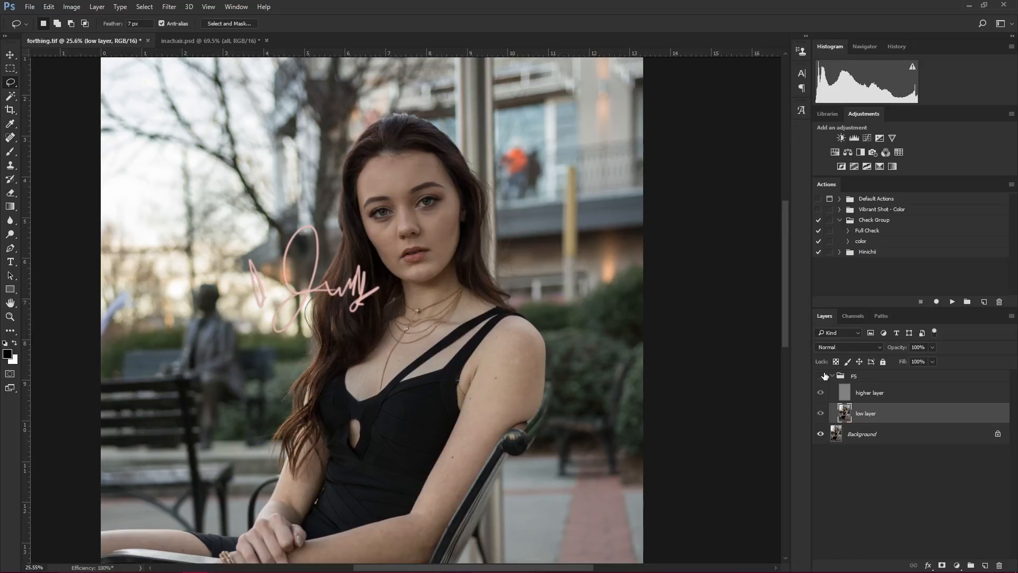
left_click(823, 375)
- Lasso the shadowed right side of the nose bridge, repeat the Gaussian Blur, and deselect
scroll(425, 197, "up", 6)
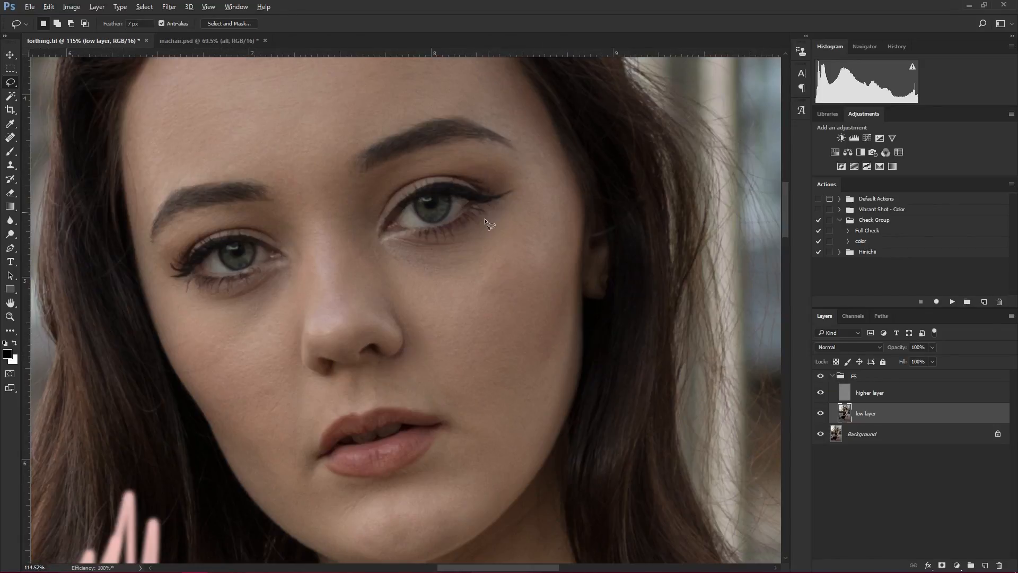
left_click_drag(488, 239, 486, 301)
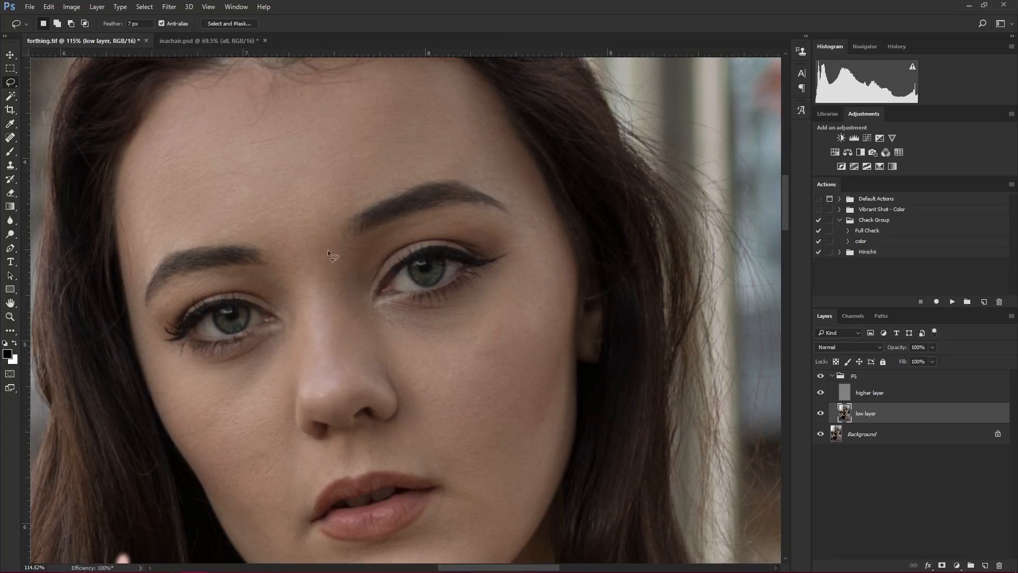
mouse_move(318, 295)
left_mouse_down()
mouse_move(386, 360)
mouse_move(372, 301)
mouse_move(321, 292)
left_mouse_up()
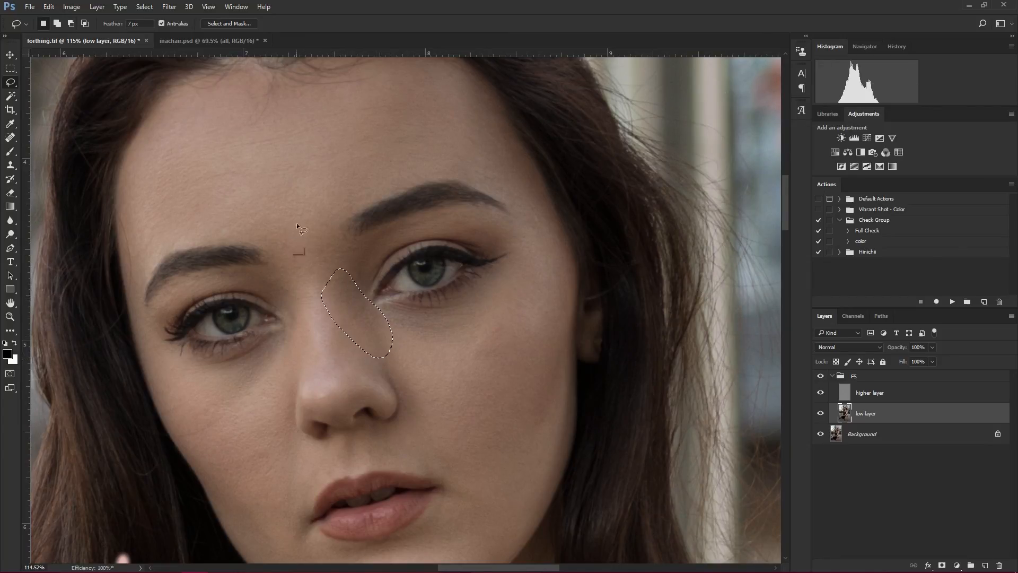
left_click(318, 183)
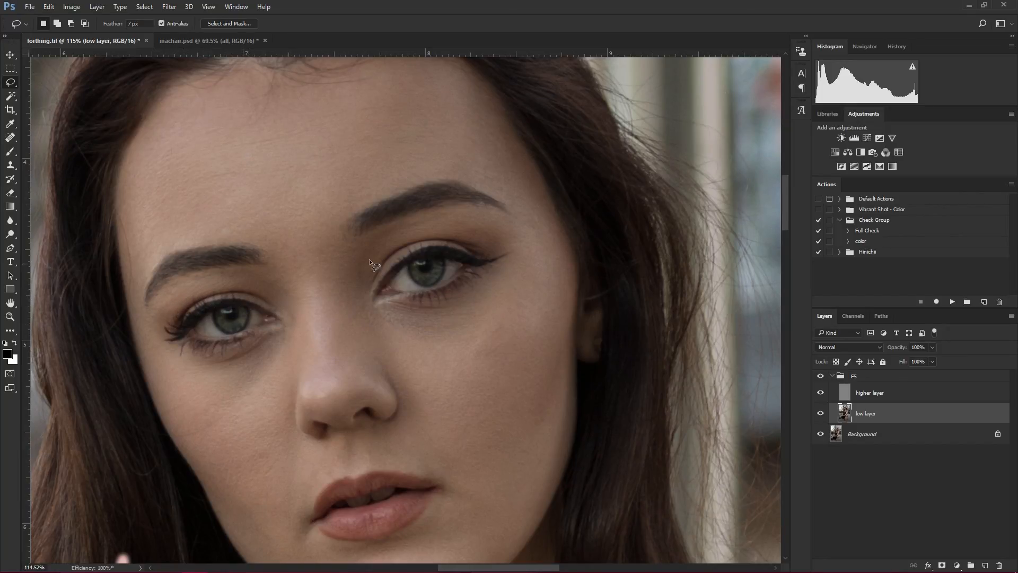
- Lasso and blur the skin above the outer left-side eyebrow in repeated small selections, deselecting after each one
left_click_drag(285, 250, 383, 256)
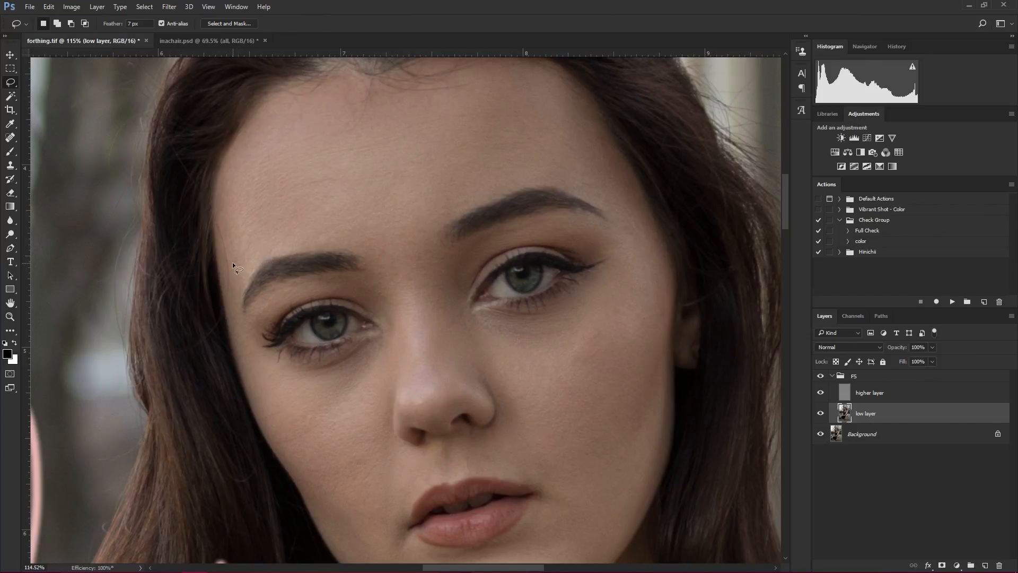
mouse_move(254, 275)
left_mouse_down()
mouse_move(279, 255)
mouse_move(234, 219)
left_mouse_up()
key("ctrl+alt+f")
key("ctrl+d")
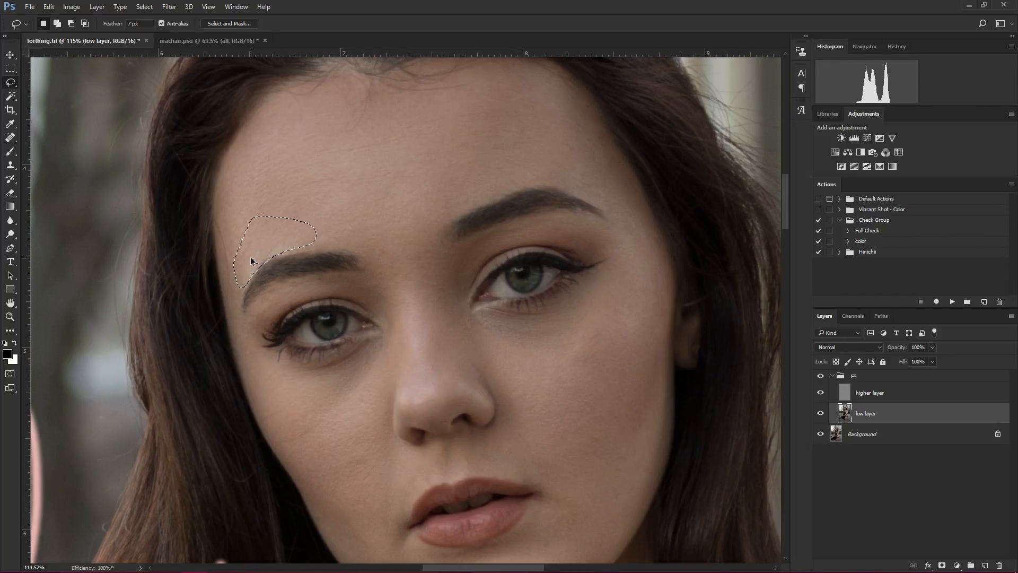
key("ctrl+d")
mouse_move(235, 278)
left_mouse_down()
mouse_move(284, 253)
mouse_move(272, 223)
mouse_move(241, 246)
left_mouse_up()
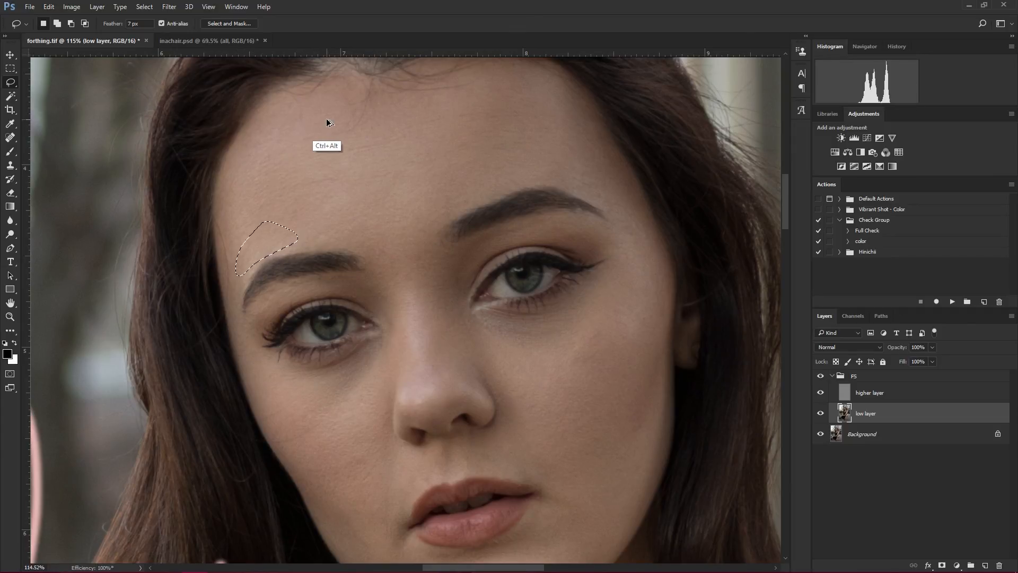
key("ctrl+d")
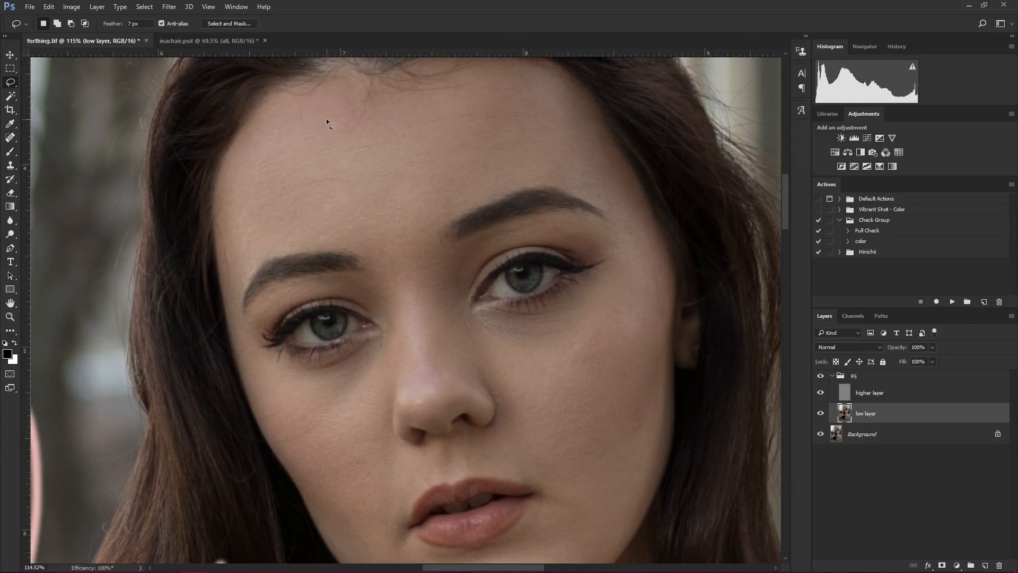
- Lasso the right-side temple beside the outer eye corner, repeat the Gaussian Blur, and deselect
left_click_drag(493, 320, 338, 275)
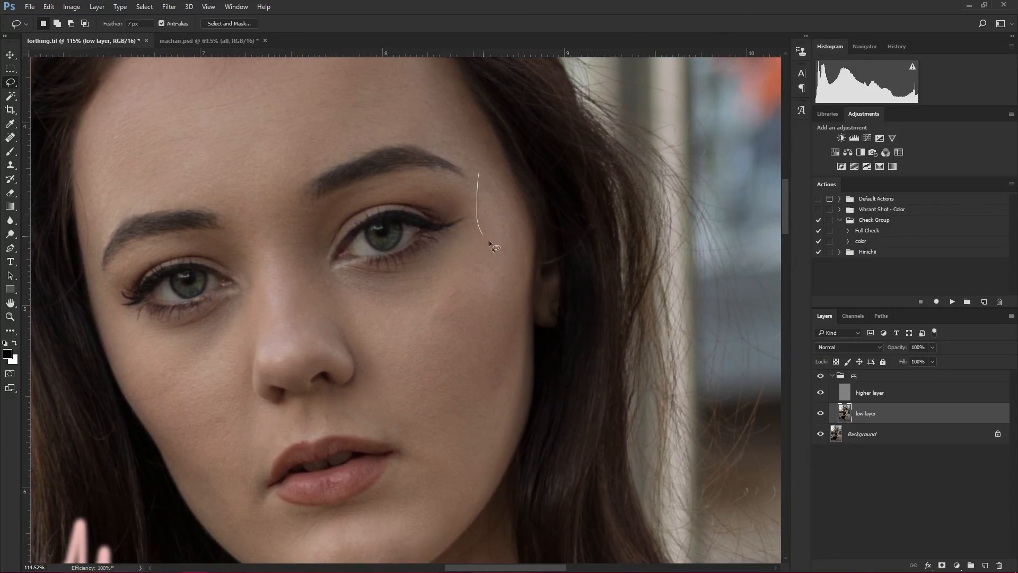
left_click_drag(489, 241, 482, 169)
key("ctrl+alt+f")
key("ctrl+d")
- Lasso and blur small patches on the lower right-side cheek and around both mouth corners, deselecting after each one
mouse_move(441, 337)
left_mouse_down()
mouse_move(450, 257)
mouse_move(436, 210)
left_mouse_up()
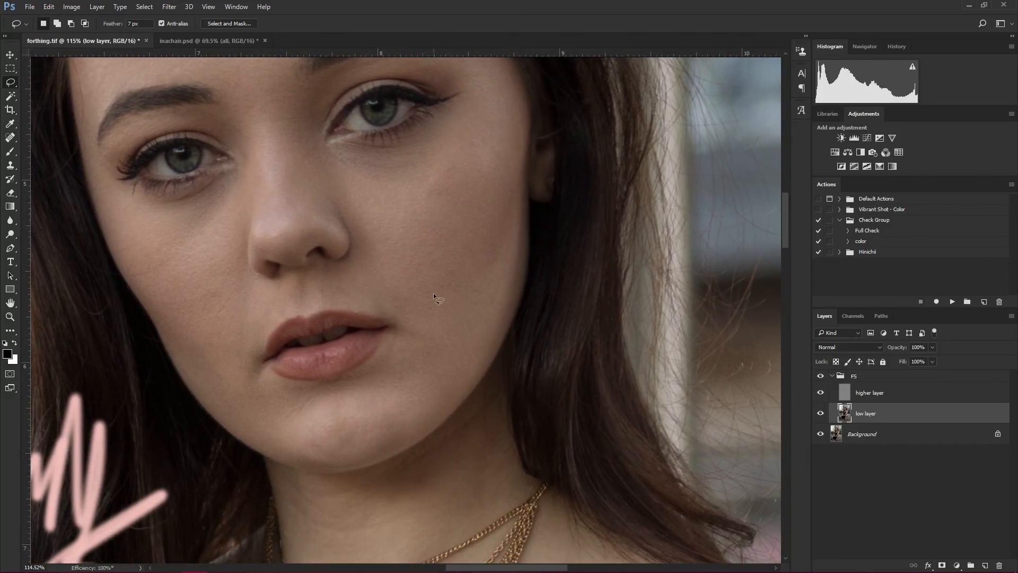
key("ctrl+alt+f")
left_click_drag(380, 384, 405, 296)
key("ctrl+d")
key("ctrl+alt+f")
key("ctrl+d")
mouse_move(263, 350)
left_mouse_down()
mouse_move(293, 309)
mouse_move(271, 353)
mouse_move(286, 351)
mouse_move(280, 316)
left_mouse_up()
key("ctrl+alt+f")
key("ctrl+d")
- Hide the FS group and examine the original skin tones under the eyes, around the nose and mouth, and on the neck
left_click_drag(284, 257, 320, 361)
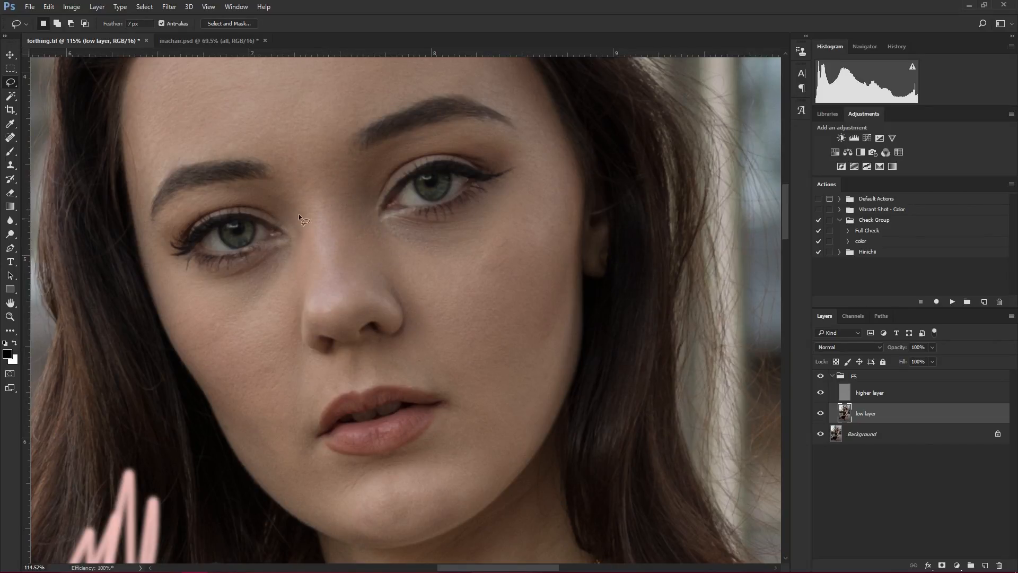
left_click(821, 376)
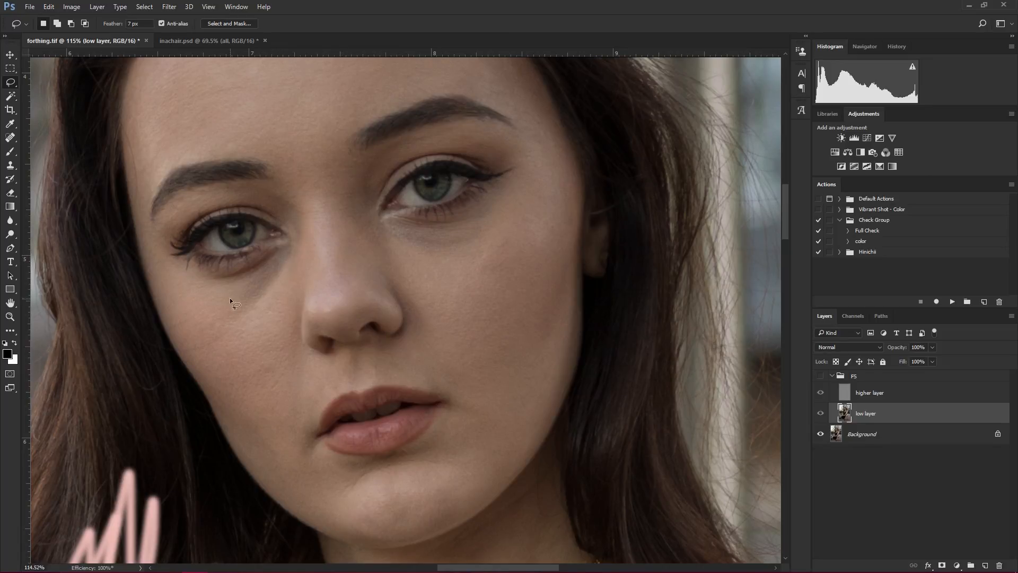
left_click_drag(378, 329, 294, 282)
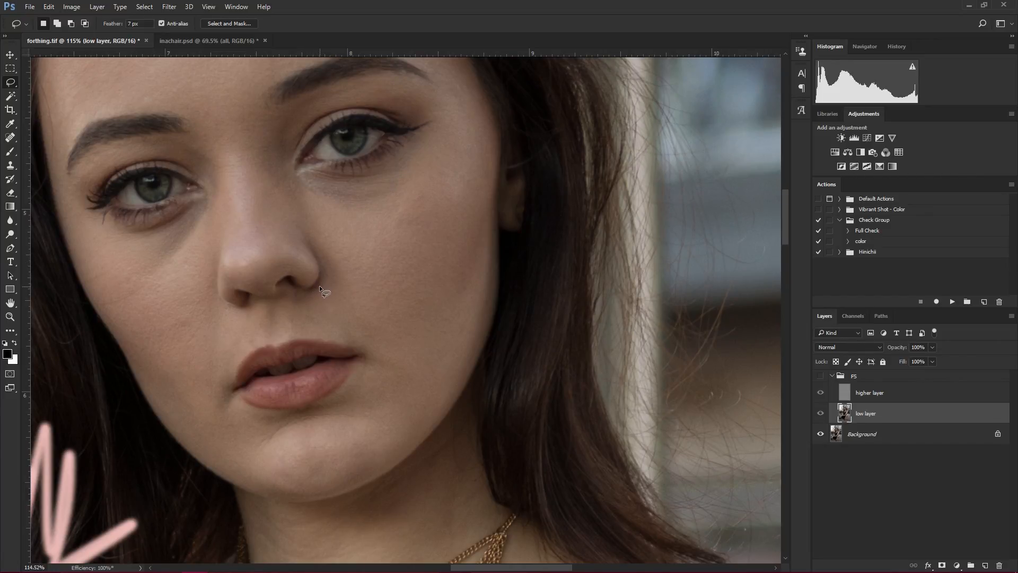
scroll(330, 271, "down", 3)
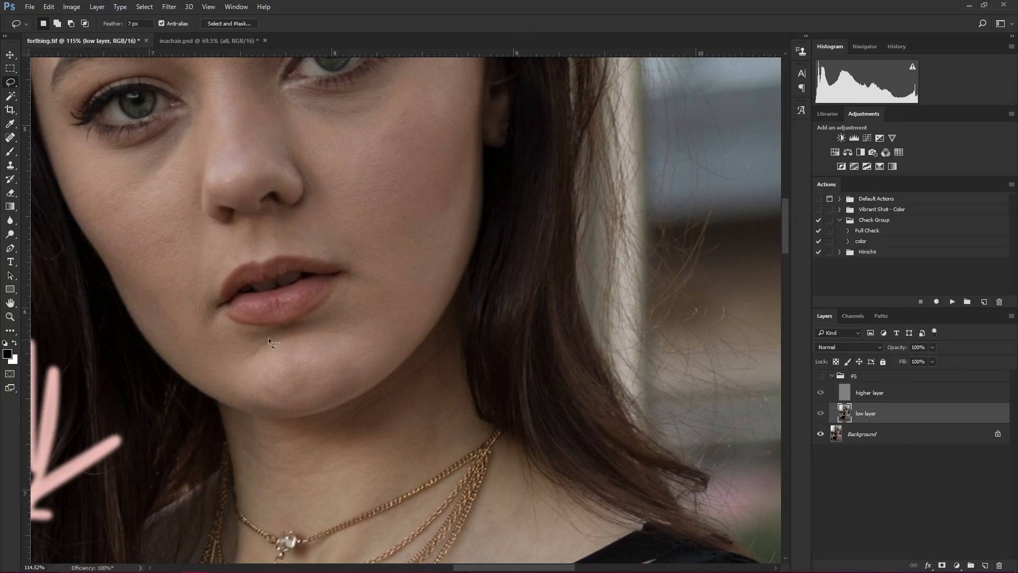
left_click_drag(351, 308, 295, 350)
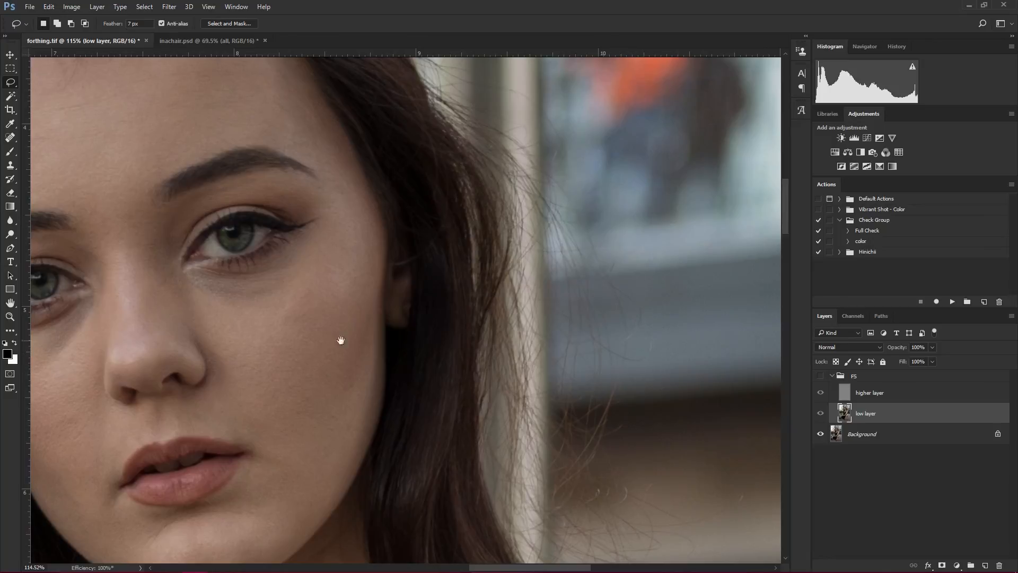
mouse_move(278, 263)
left_mouse_down()
mouse_move(268, 368)
mouse_move(255, 363)
mouse_move(524, 157)
mouse_move(406, 55)
left_mouse_up()
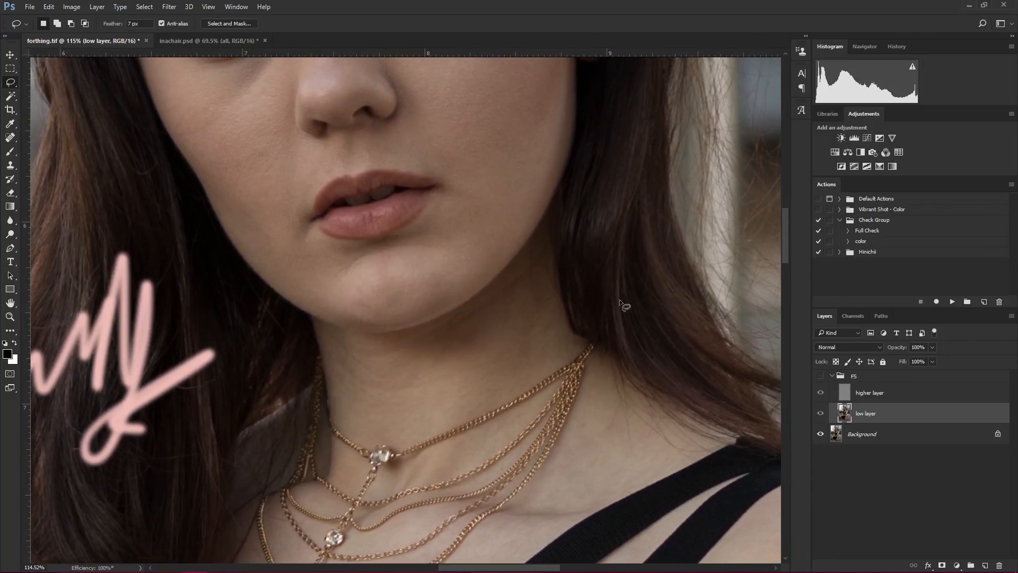
left_click_drag(571, 358, 503, 389)
scroll(447, 325, "up", 4)
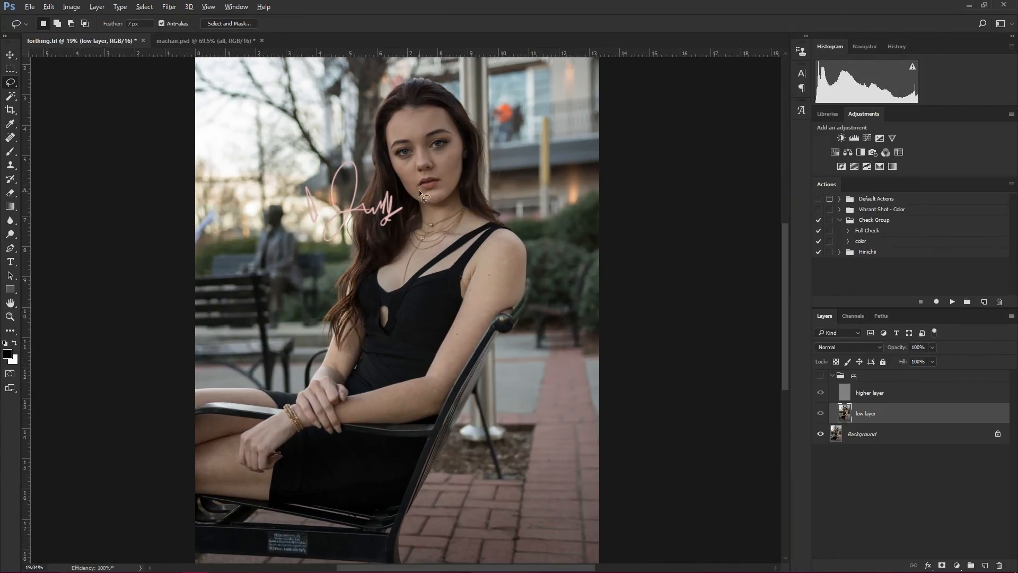
scroll(440, 151, "up", 2)
scroll(441, 151, "up", 3)
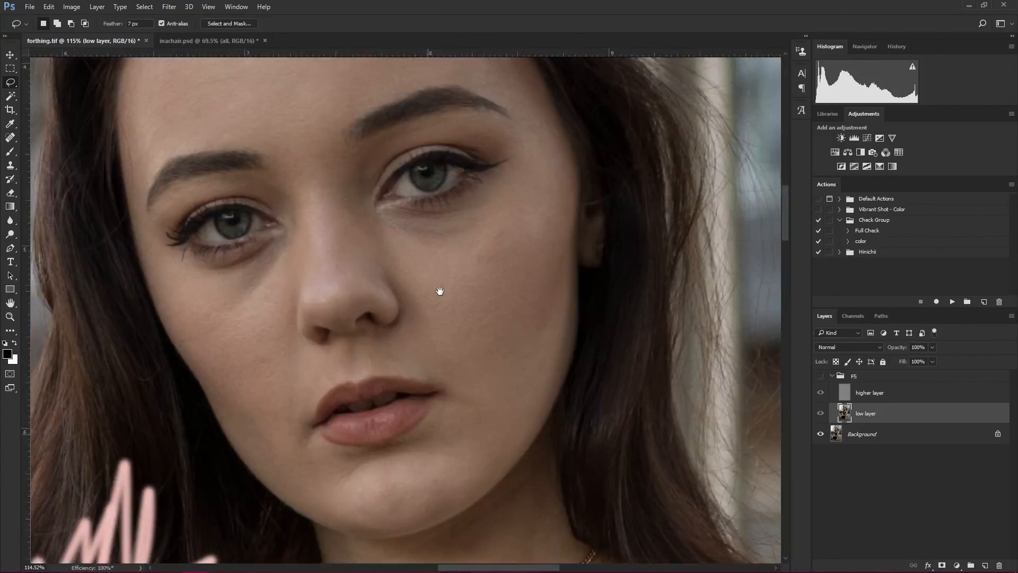
left_click_drag(441, 289, 470, 351)
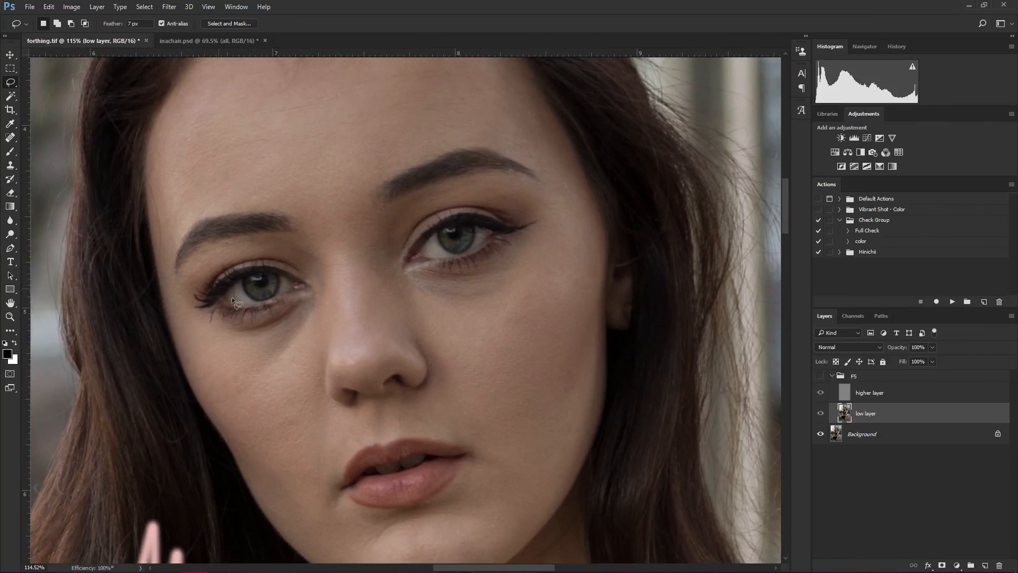
left_click_drag(308, 409, 298, 484)
left_click_drag(330, 411, 331, 410)
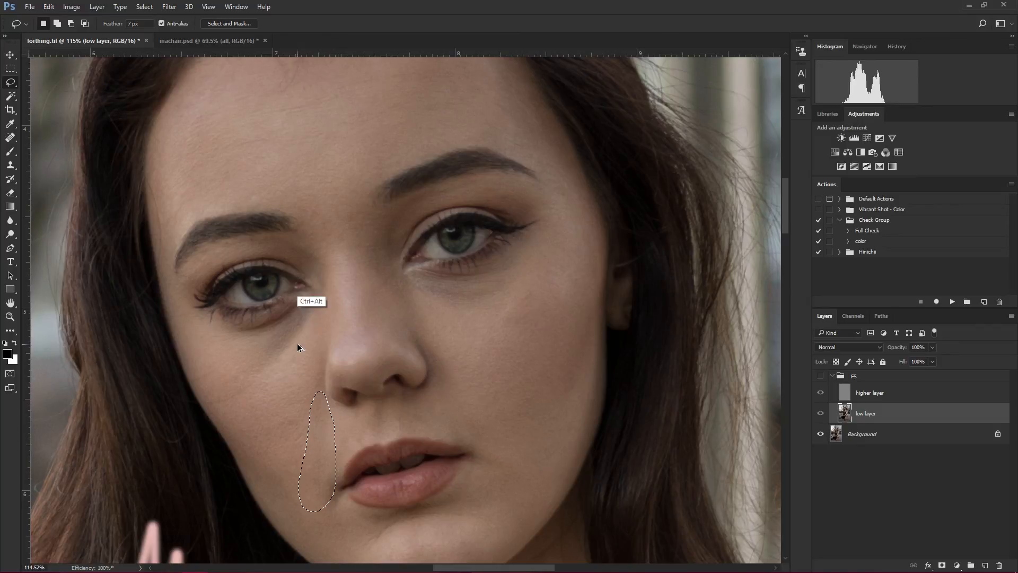
left_click(317, 253)
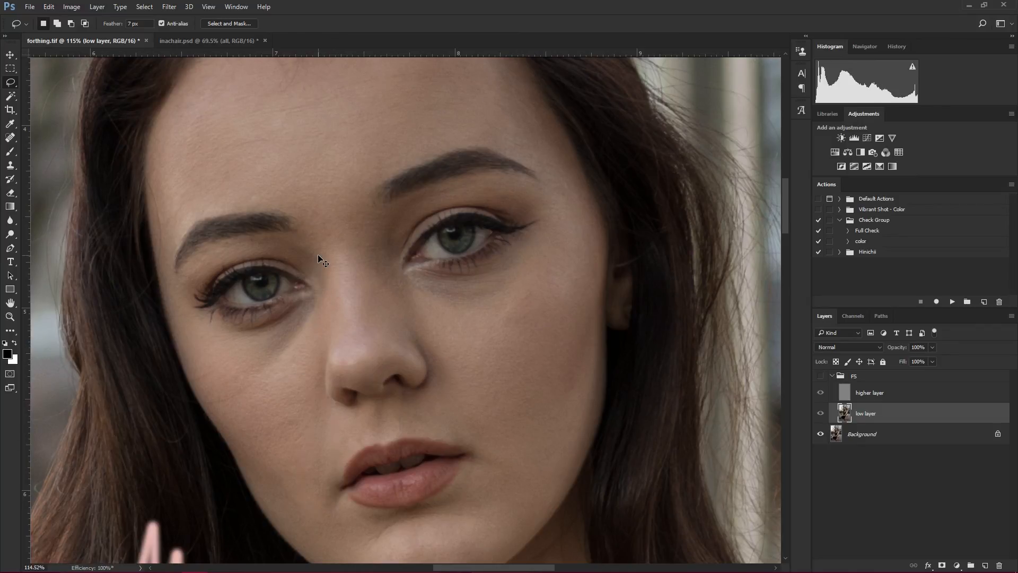
- Show the FS group, lasso the left-side smile line beside the nose and mouth, repeat the Gaussian Blur, and deselect
left_click(820, 375)
left_click_drag(308, 466, 308, 473)
left_click_drag(331, 409, 309, 424)
key("ctrl+alt+f")
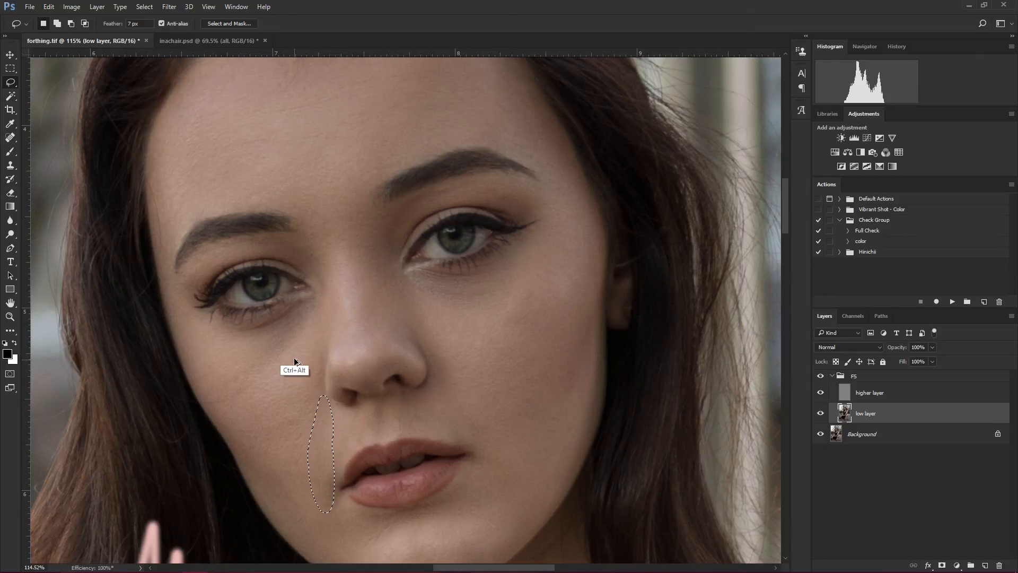
key("ctrl+d")
- Compare the face's retouched skin with the original at several magnifications by toggling the FS group's visibility
scroll(289, 343, "down", 1)
scroll(371, 352, "down", 4)
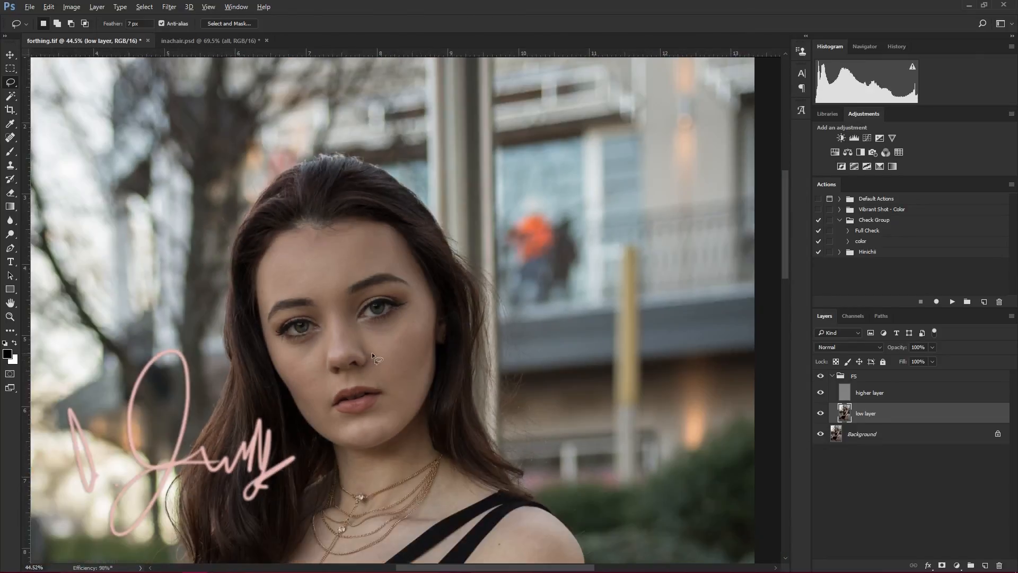
scroll(377, 343, "up", 1)
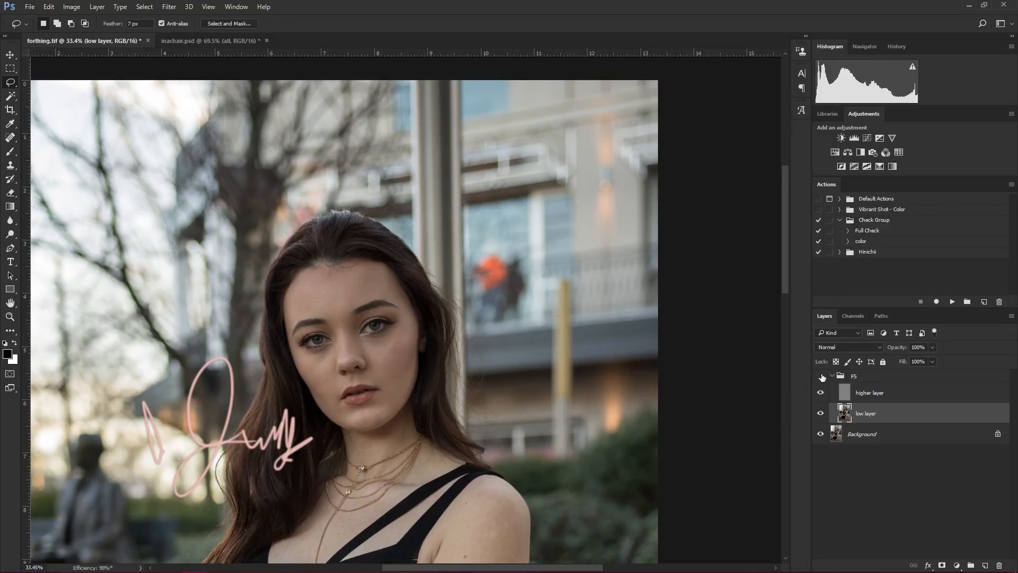
scroll(340, 335, "up", 5)
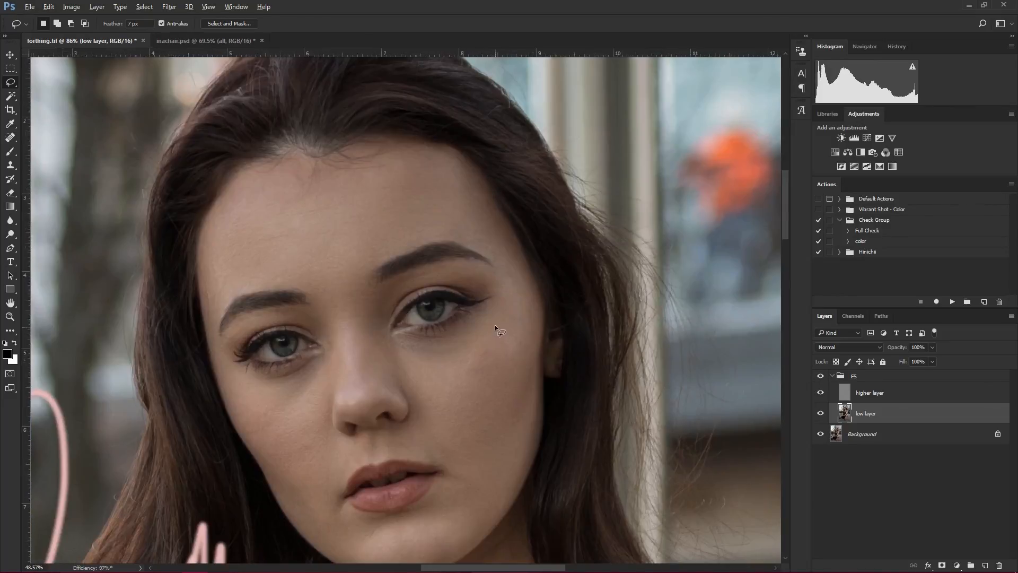
scroll(492, 326, "down", 3)
left_click(821, 376)
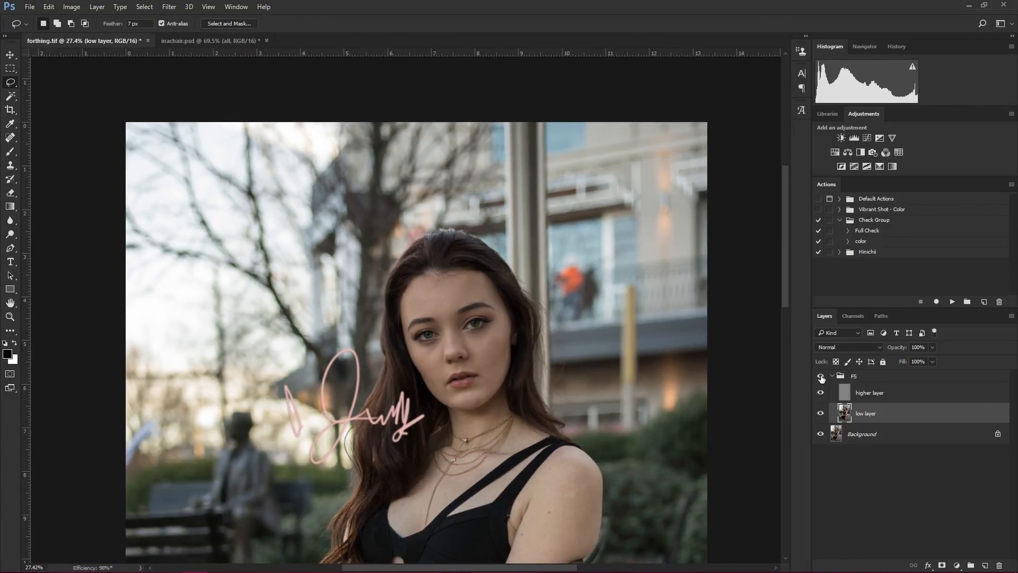
left_click(821, 376)
left_click(821, 376)
scroll(525, 332, "up", 3)
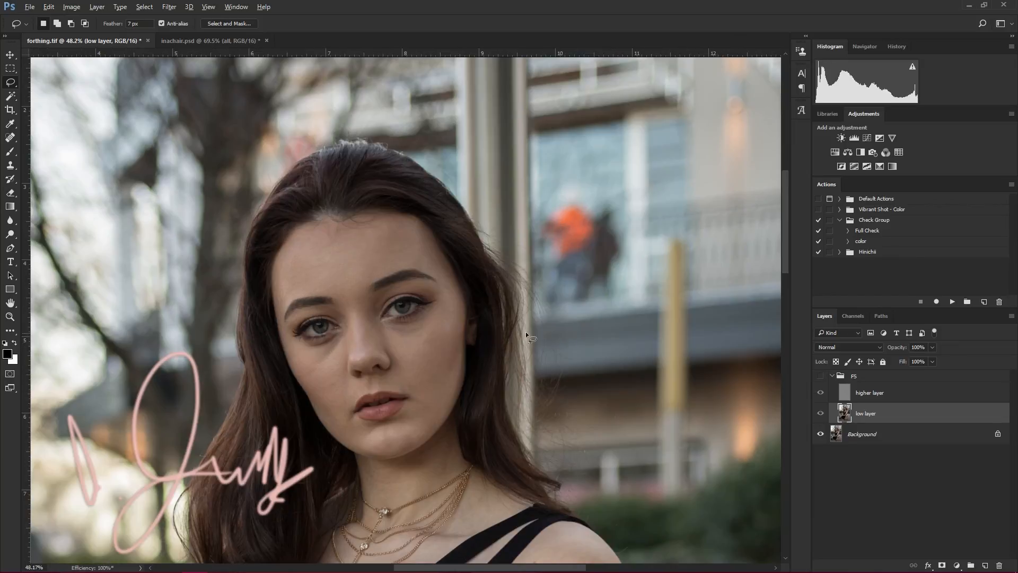
scroll(408, 334, "up", 2)
scroll(387, 373, "down", 3)
scroll(435, 382, "up", 3)
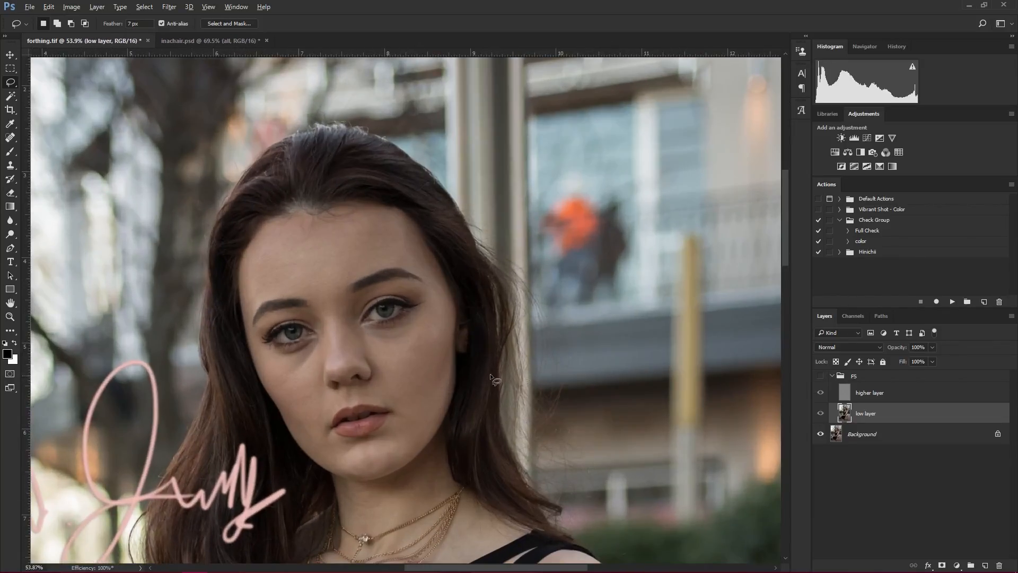
left_click(821, 376)
left_click(821, 377)
left_click(820, 376)
- Compare the seated figure from head to hands with and without the FS group, finishing with the group shown
left_click_drag(416, 428, 305, 426)
left_click_drag(398, 374, 446, 319)
left_click_drag(499, 211, 477, 353)
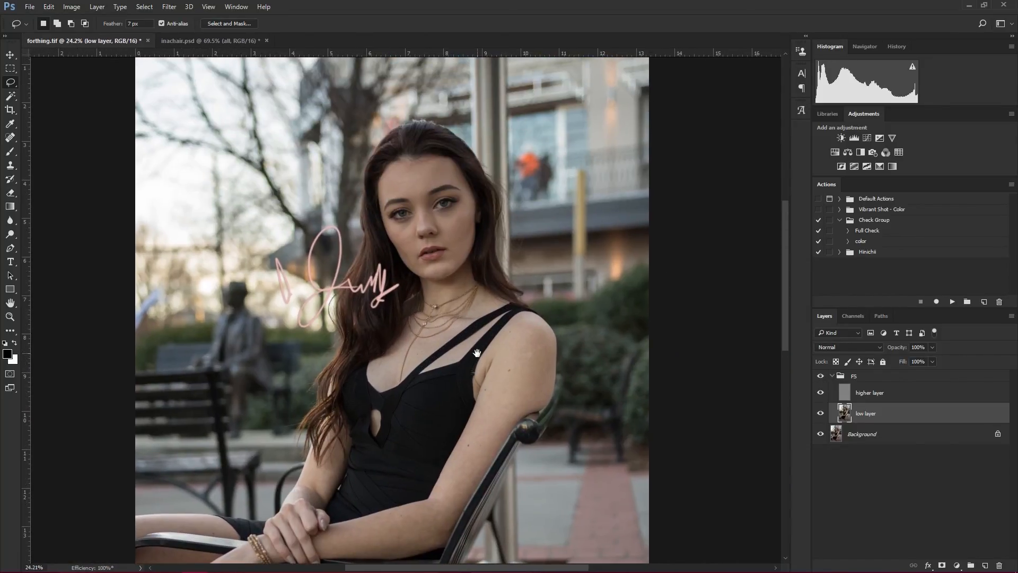
left_click(820, 376)
left_click(821, 376)
left_click(821, 377)
left_click(820, 377)
left_click(821, 375)
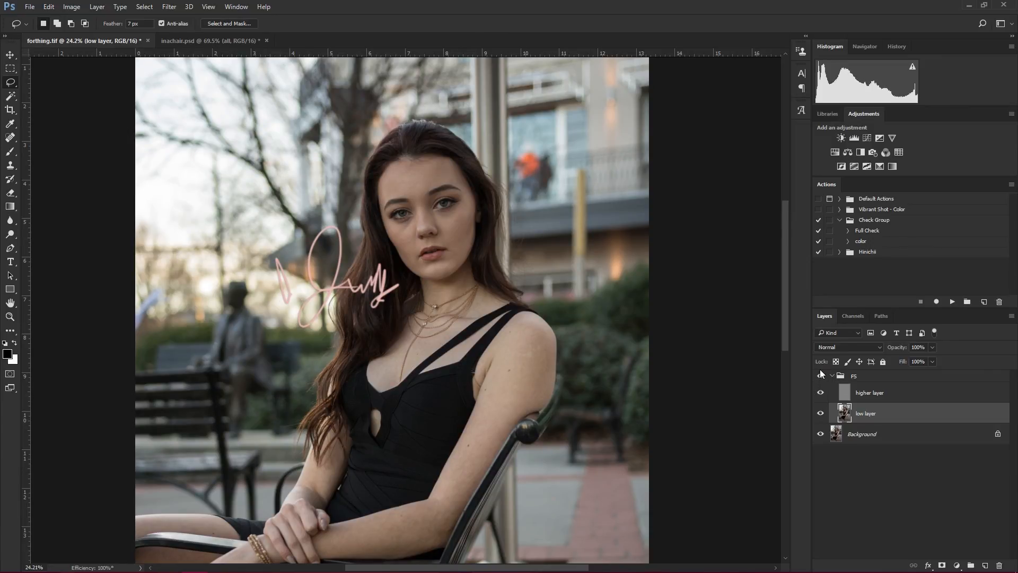